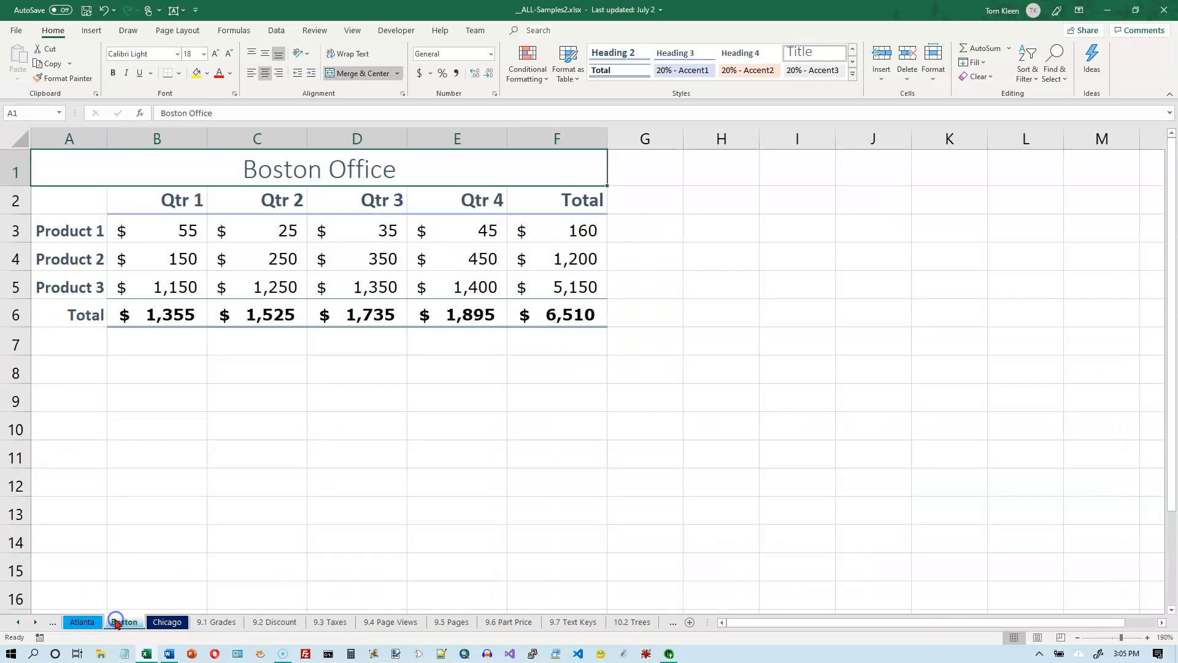
# - Review the Atlanta and Chicago sheets and insert a blank worksheet before Chicago
pyautogui.click(93, 622)
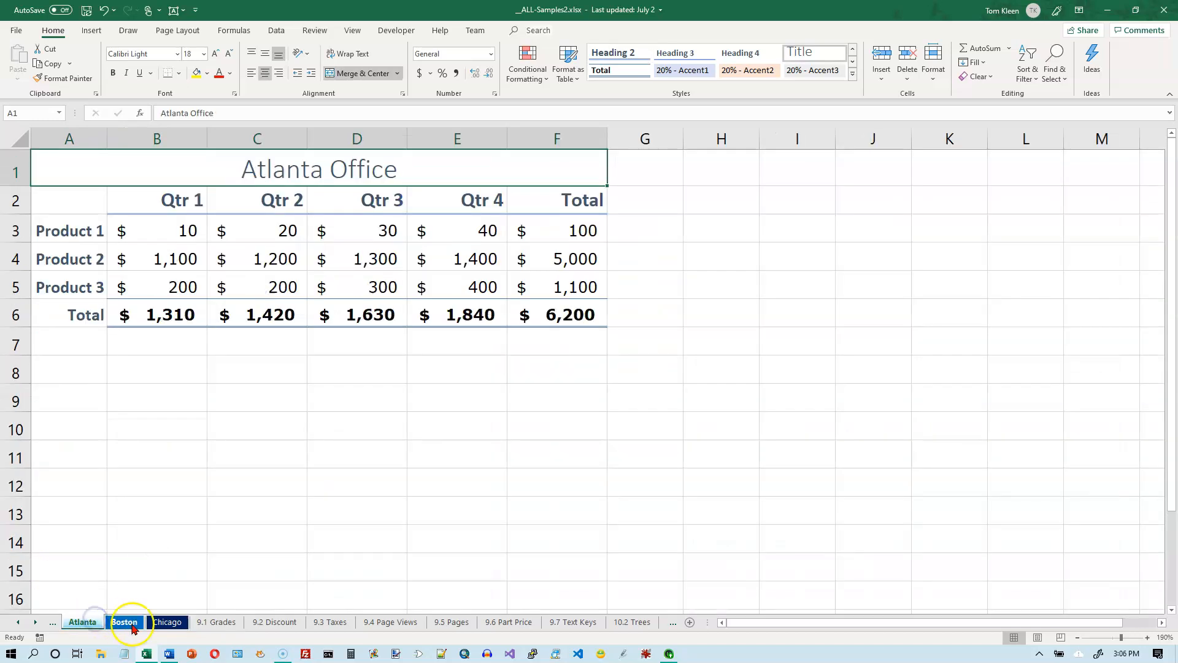
pyautogui.click(164, 623)
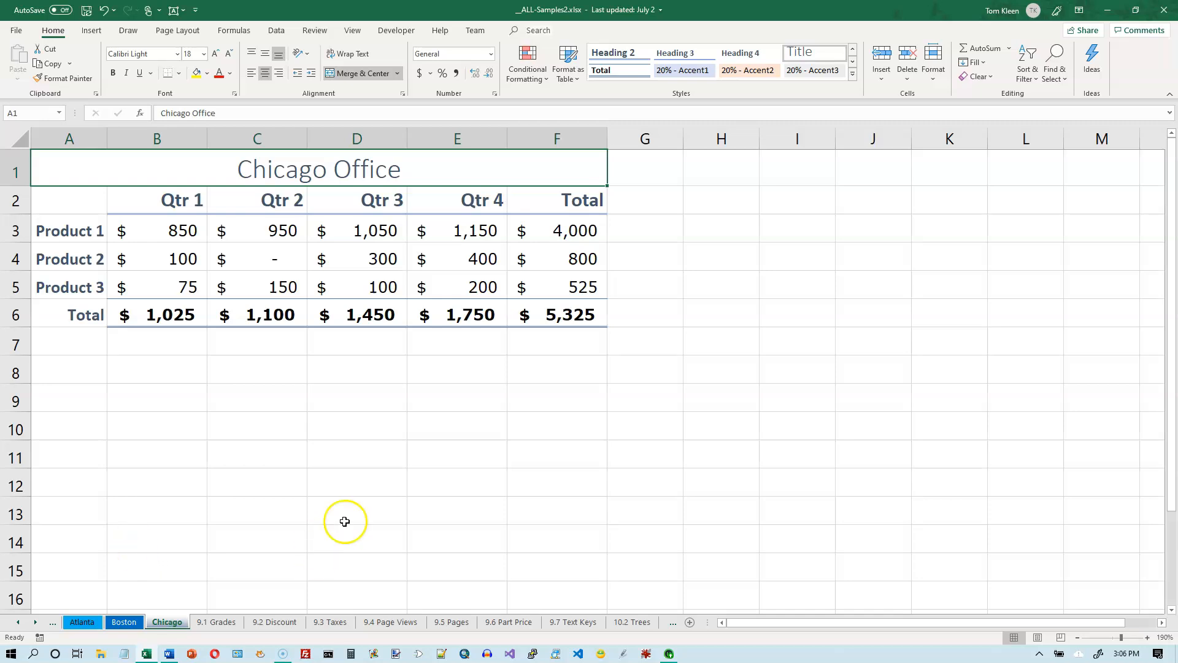
pyautogui.rightClick(164, 623)
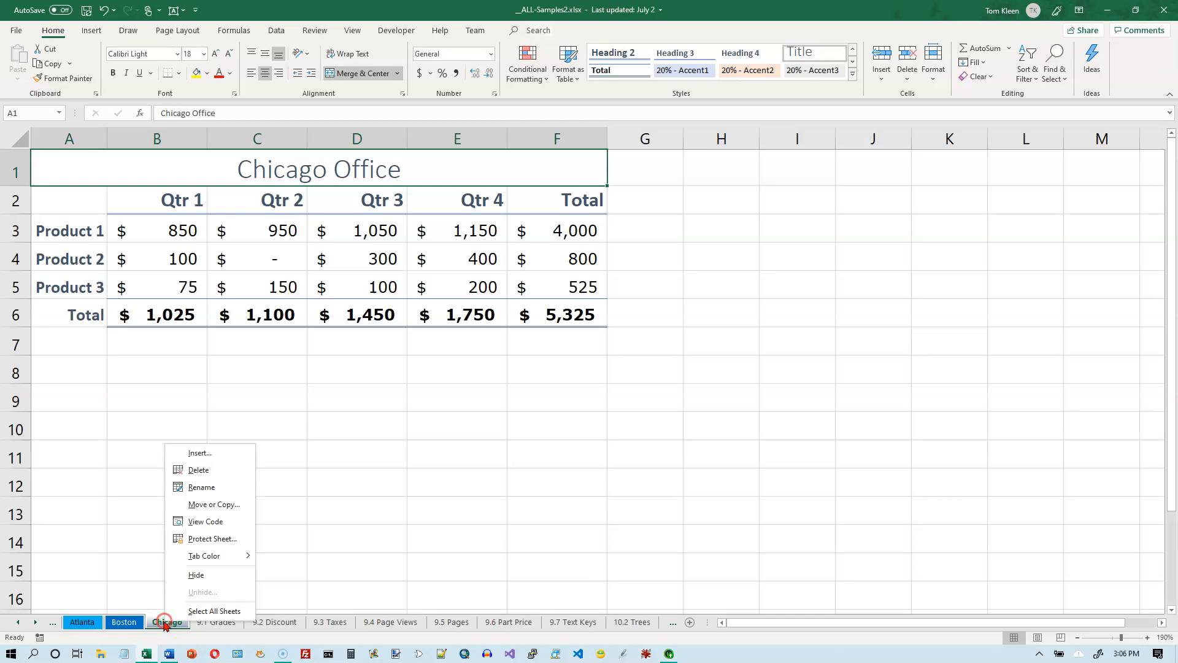
pyautogui.click(208, 453)
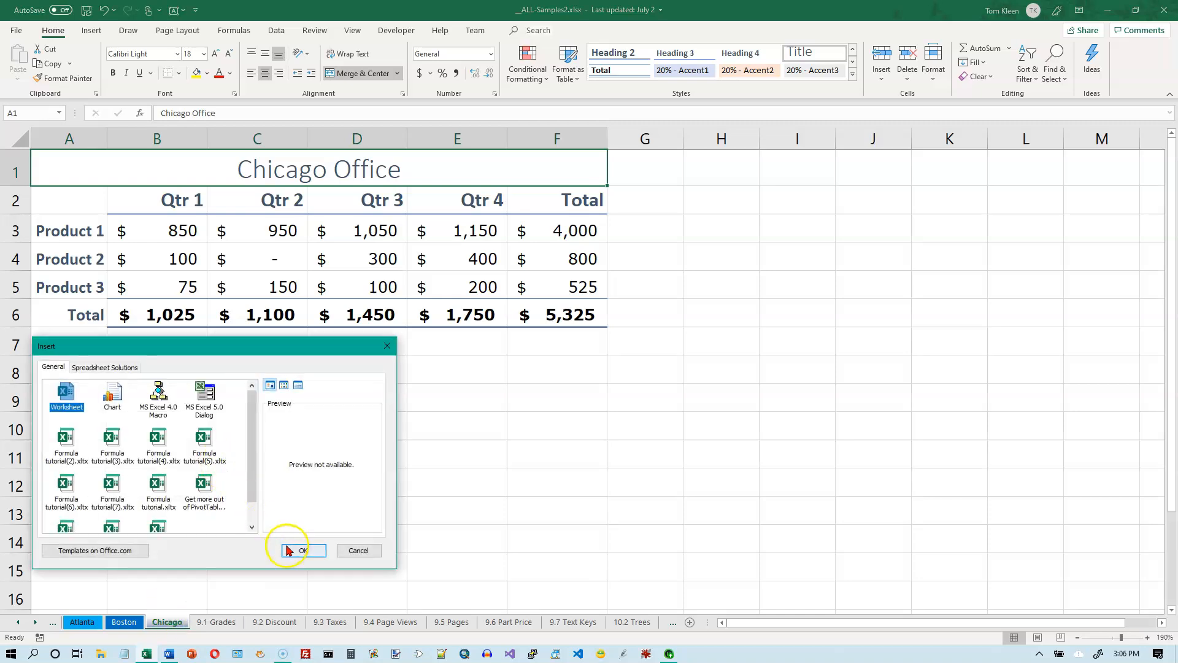
pyautogui.click(291, 550)
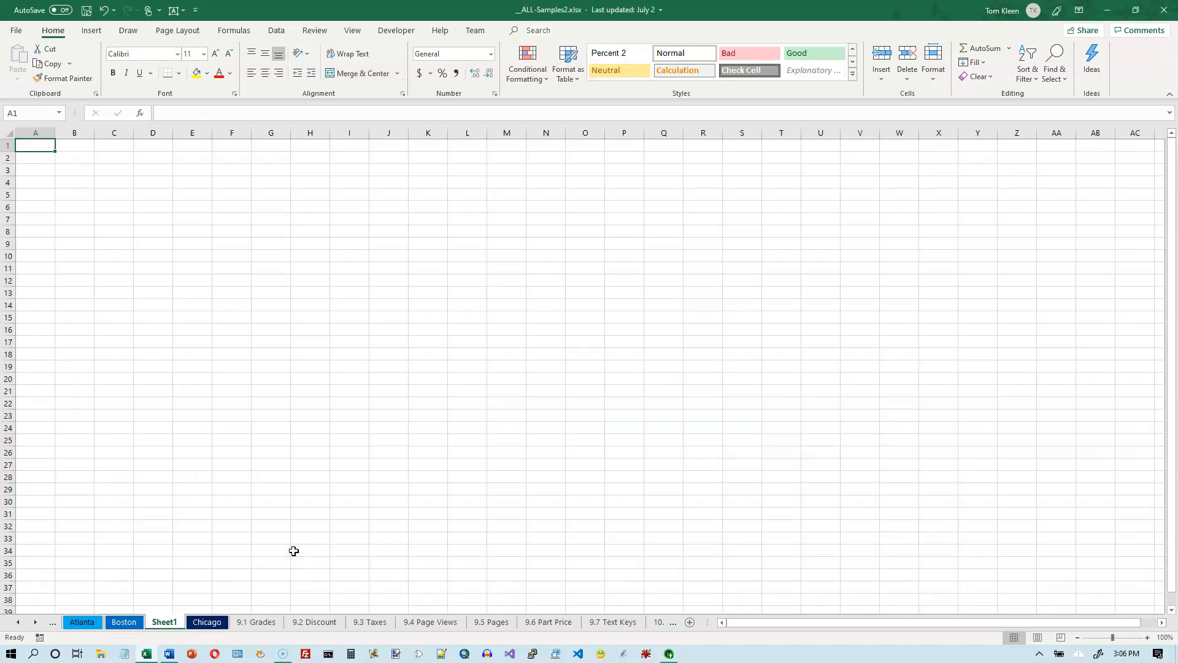
# - Rename the new worksheet as Summary and move it between Chicago and 9.1 Grades
pyautogui.doubleClick(164, 621)
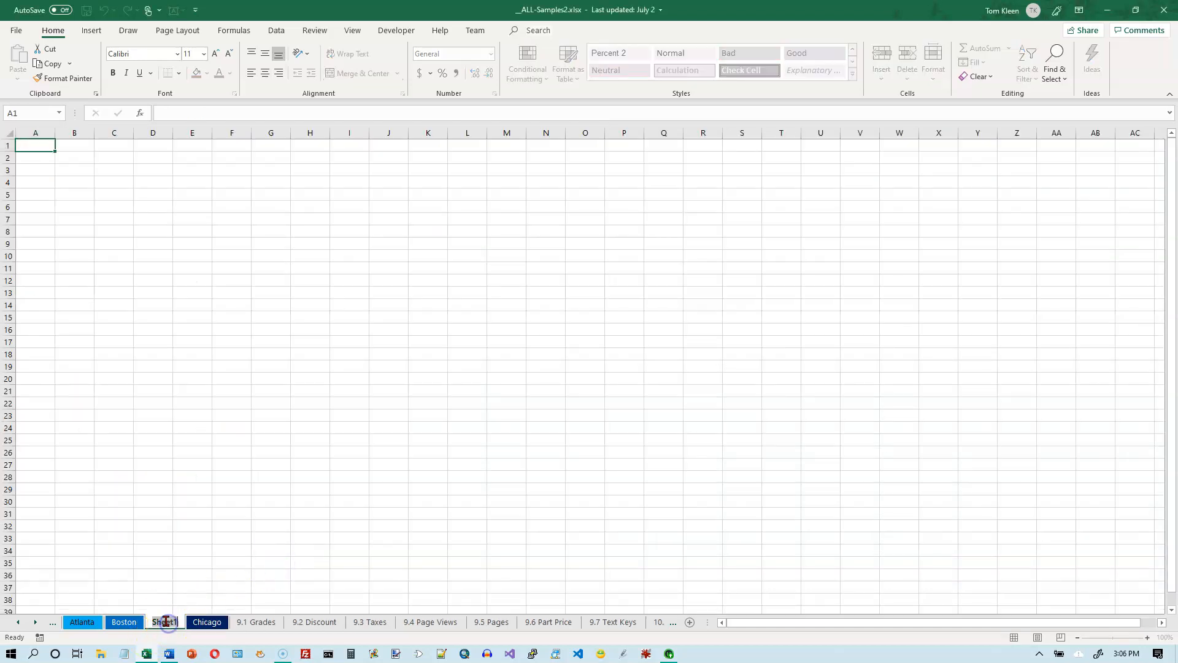
pyautogui.write('Summary')
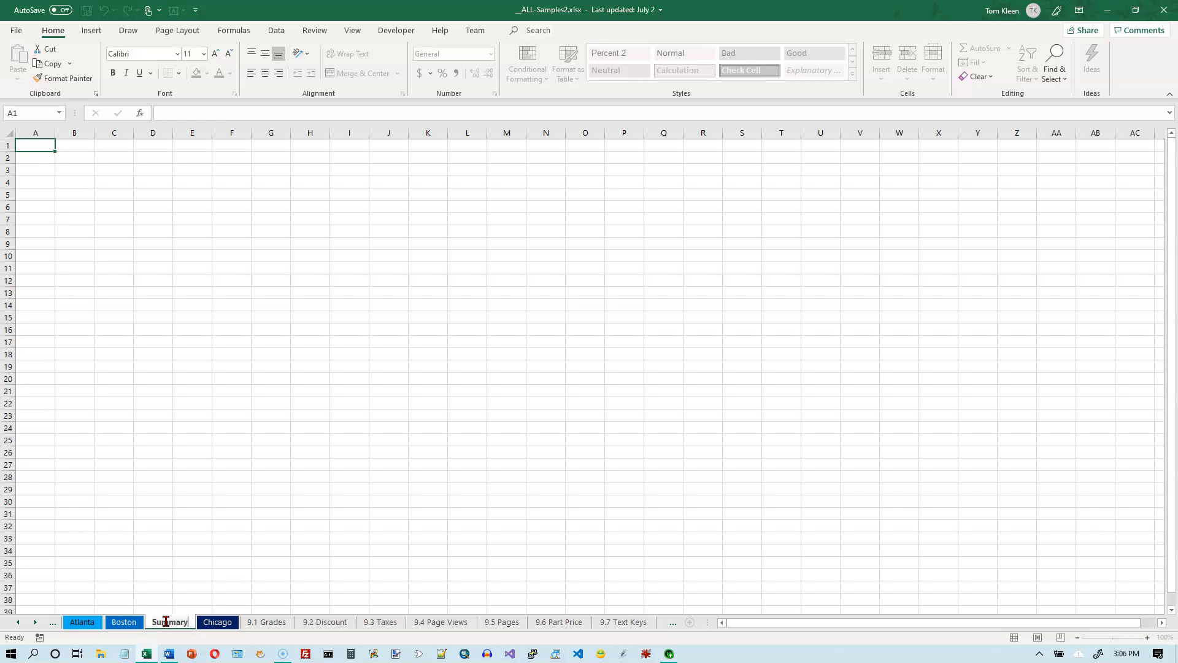
pyautogui.press('Return')
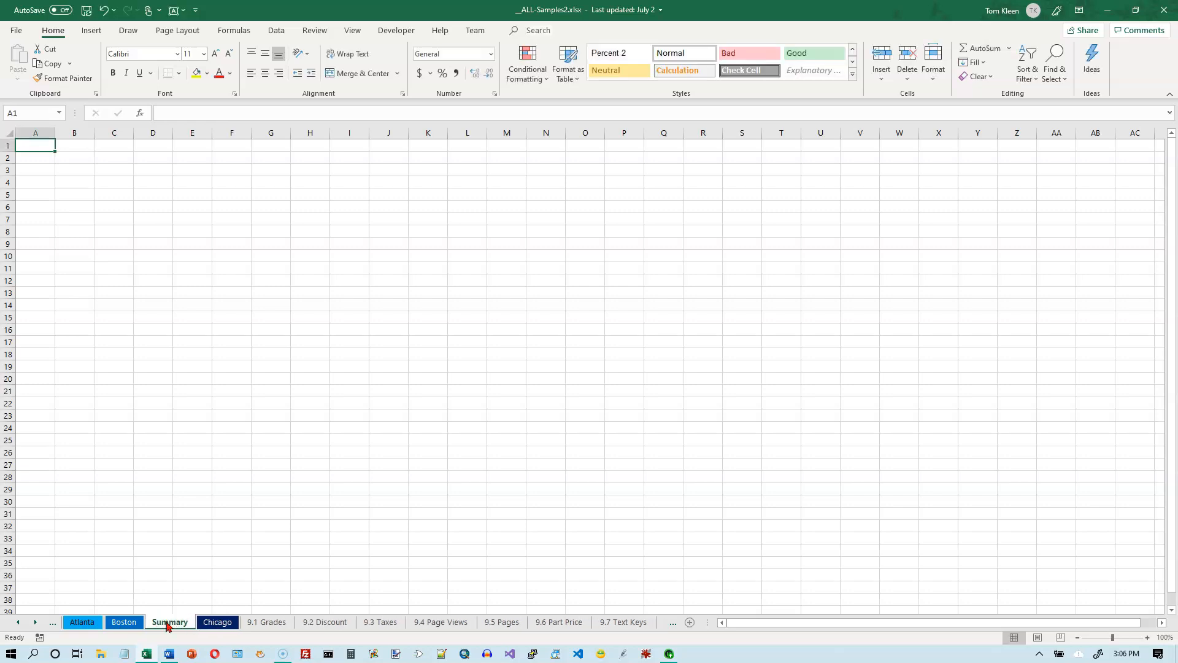
pyautogui.moveTo(167, 624); pyautogui.dragTo(245, 619)
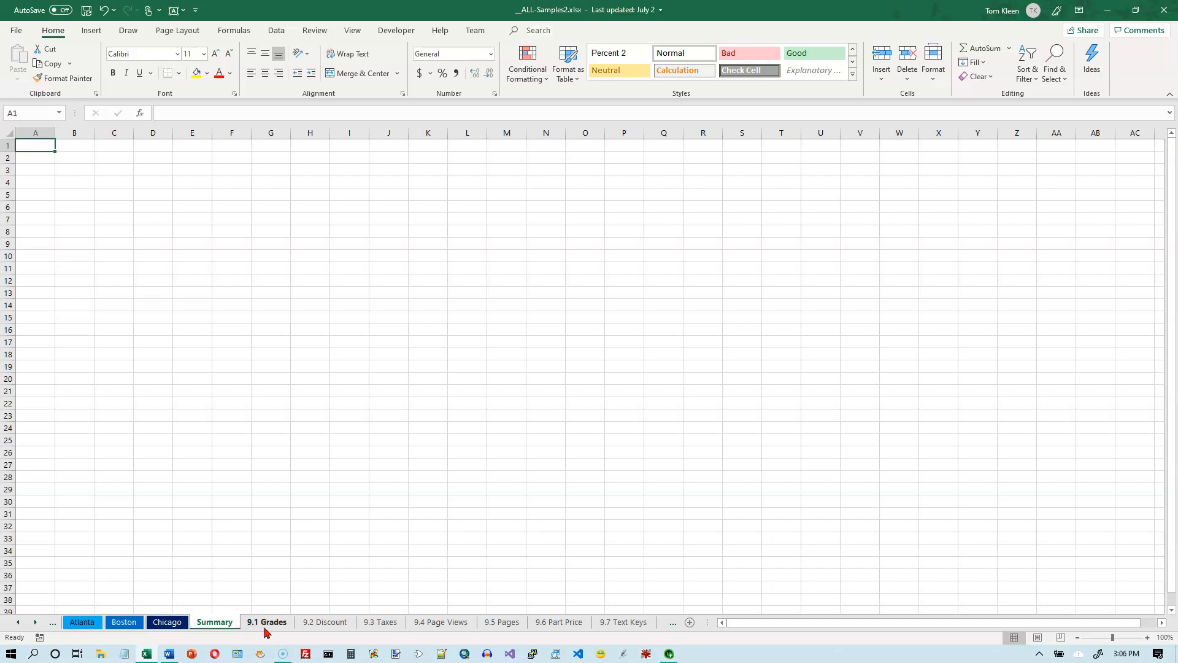
# - Copy the Chicago table A1:F6 into the Summary sheet starting at A1, keeping the source column widths
pyautogui.click(169, 623)
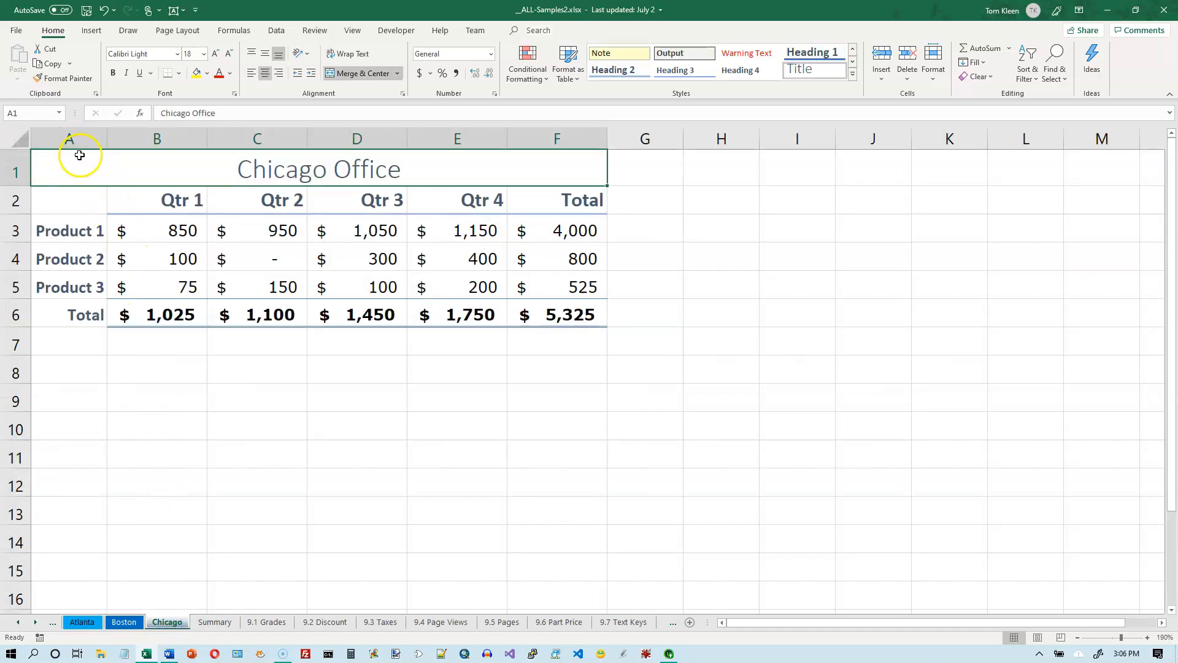
pyautogui.moveTo(94, 165); pyautogui.dragTo(398, 316)
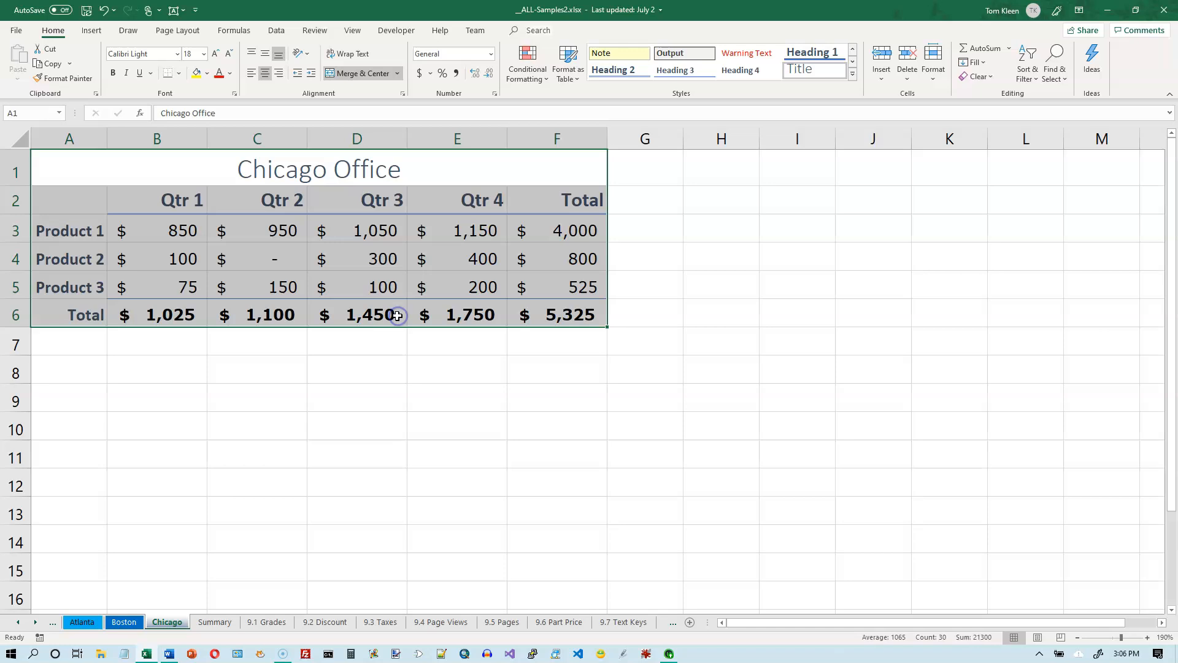
pyautogui.click(54, 64)
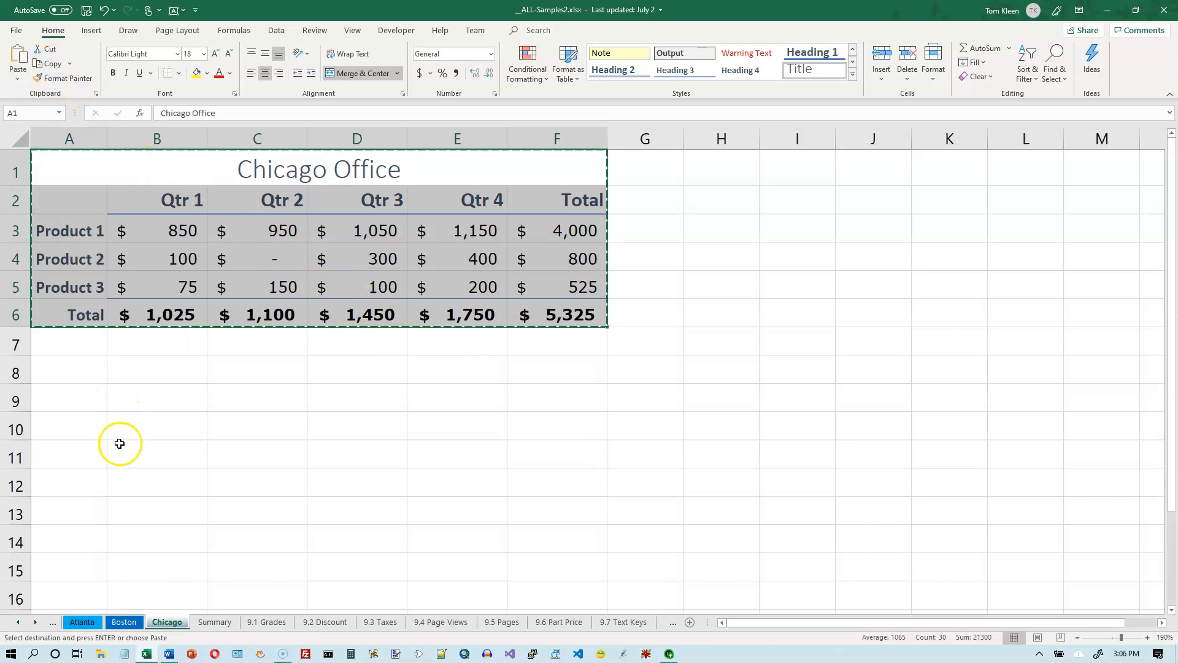
pyautogui.click(209, 621)
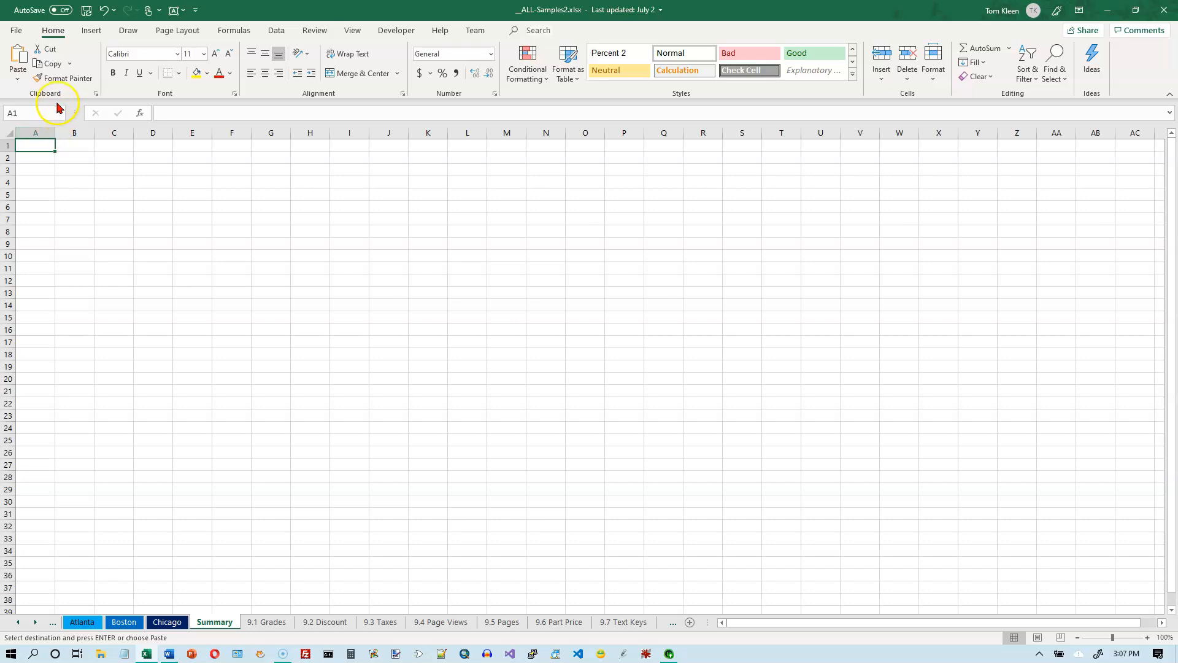
pyautogui.click(71, 82)
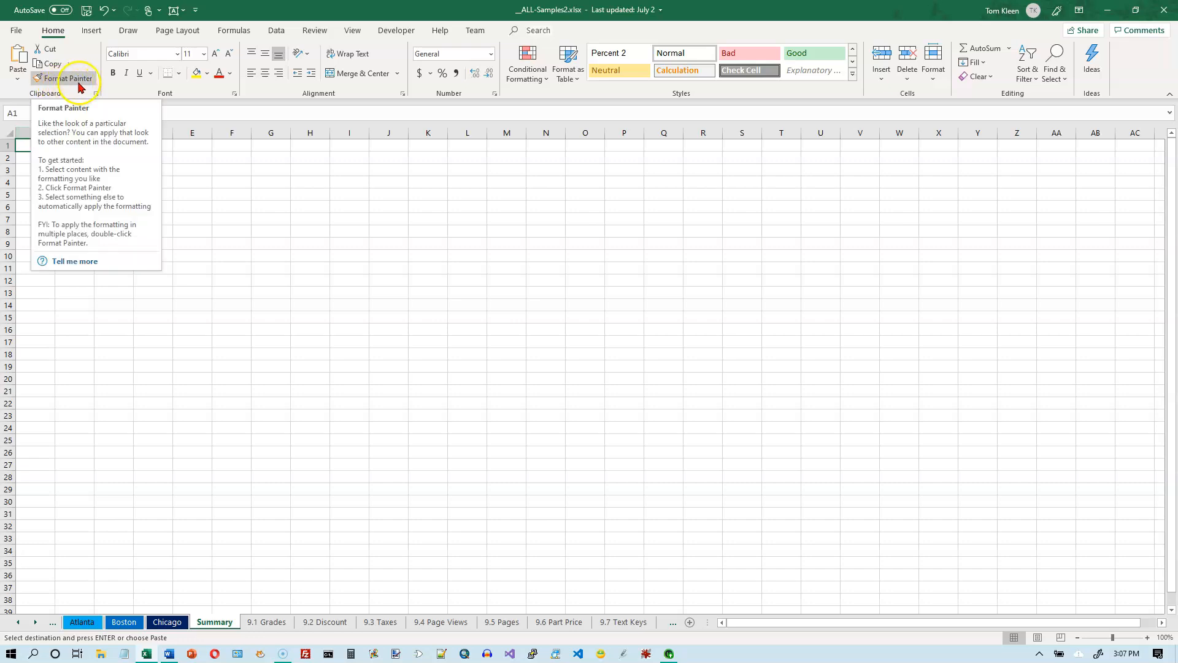
pyautogui.click(21, 79)
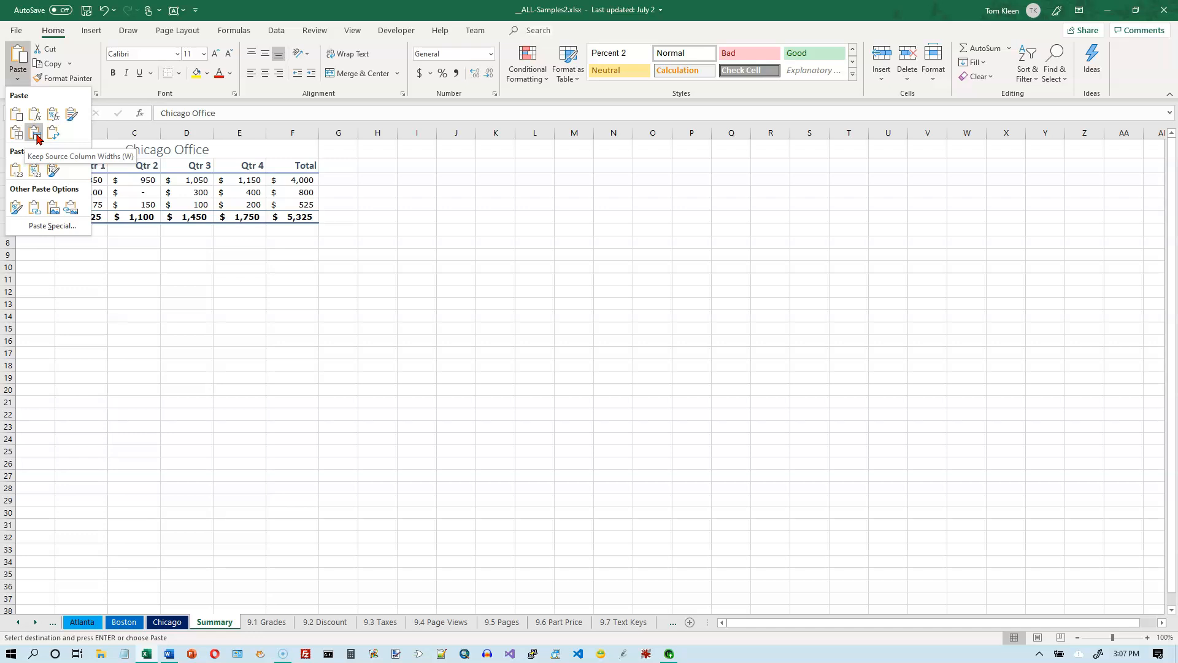
pyautogui.click(35, 136)
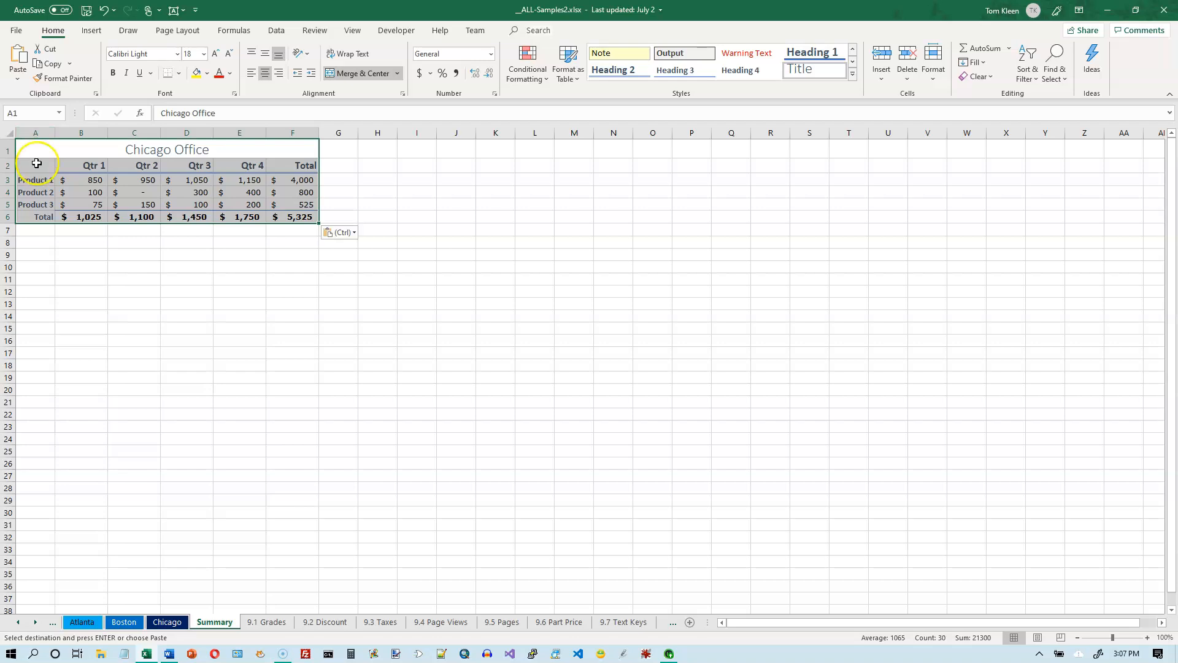
pyautogui.scroll(3, 224, 289)
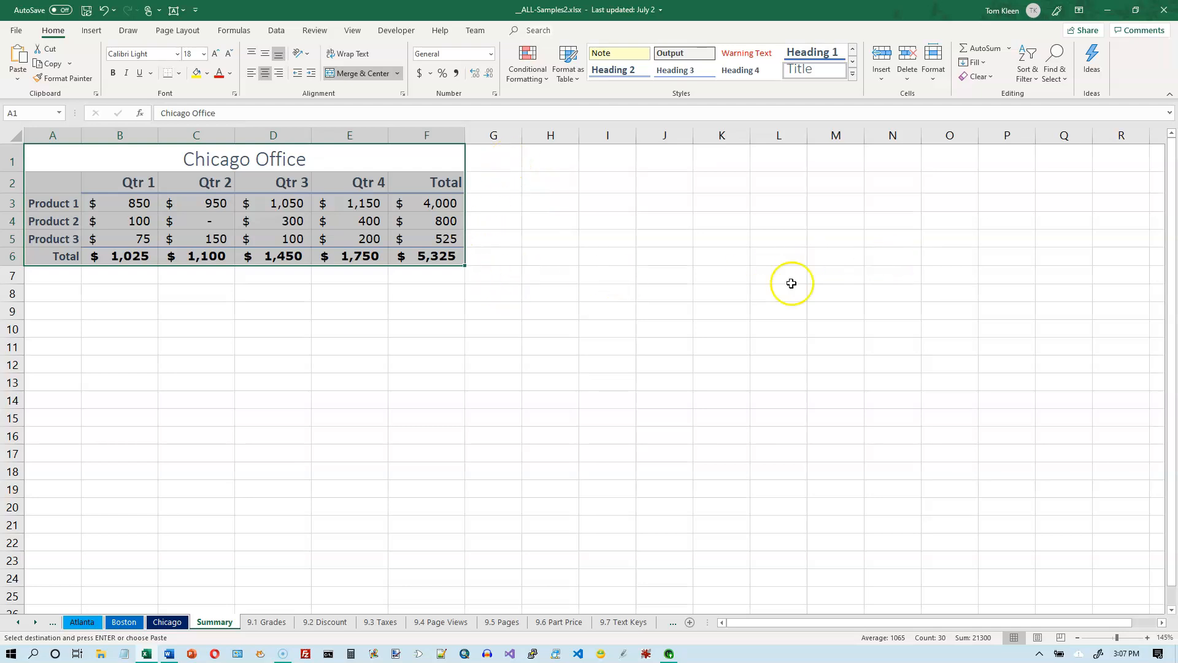
# - Replace the merged title in A1 of the Summary sheet with "Summary"
pyautogui.click(121, 164)
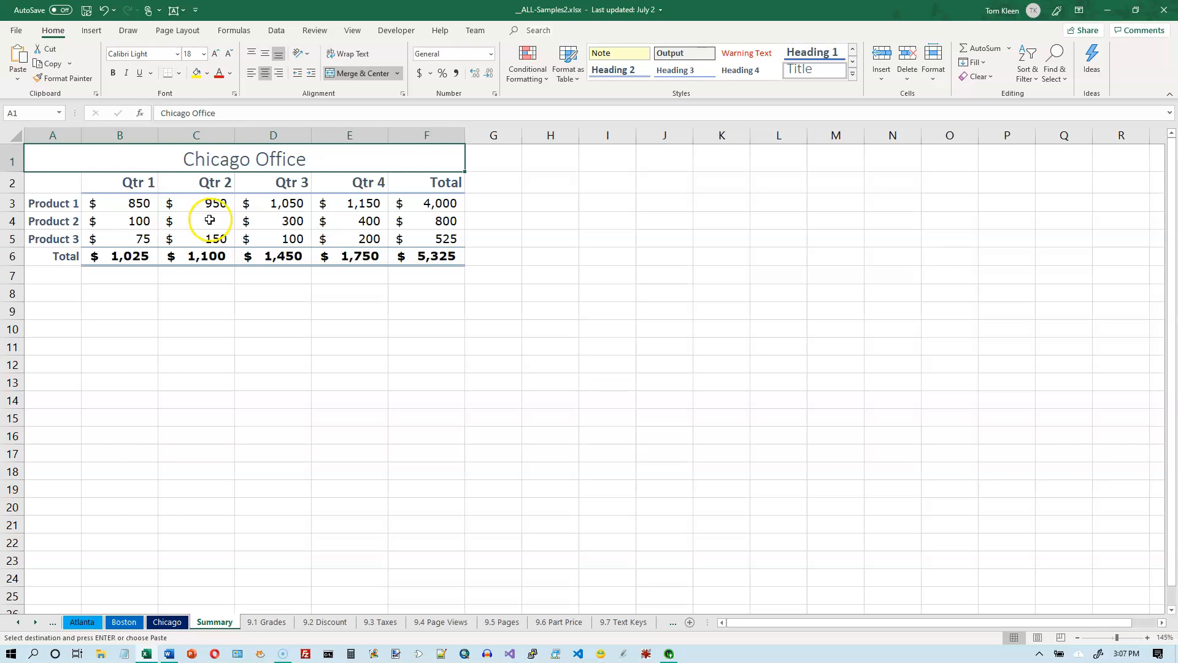
pyautogui.click(268, 162)
pyautogui.write('Summary')
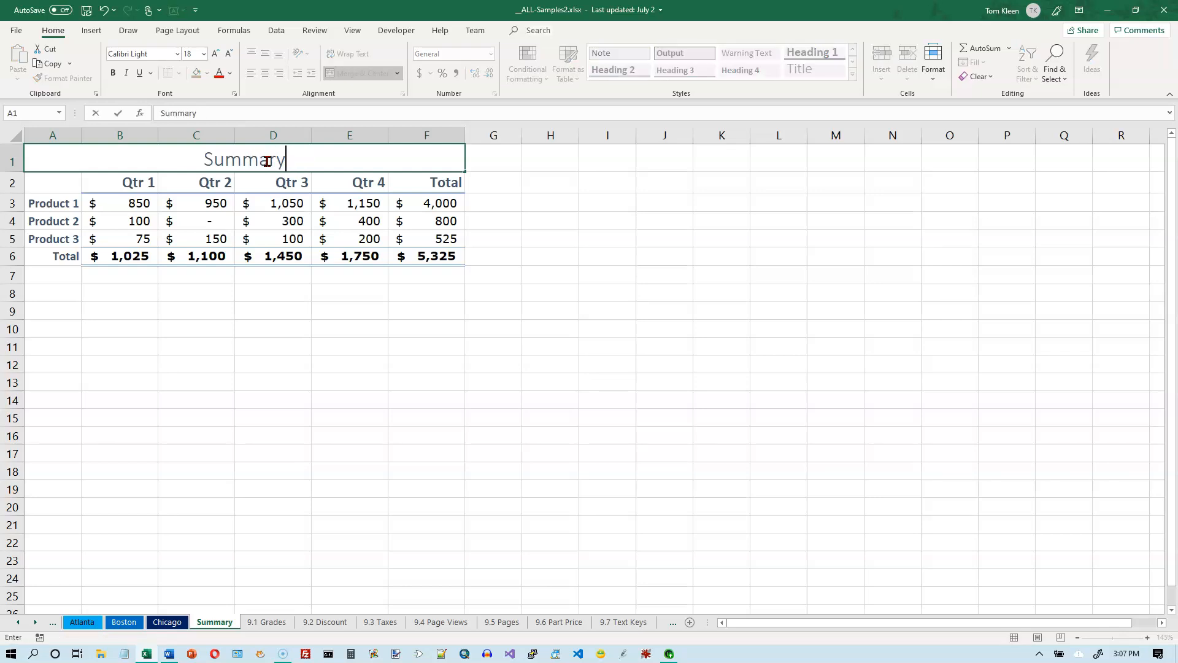
pyautogui.press('Return')
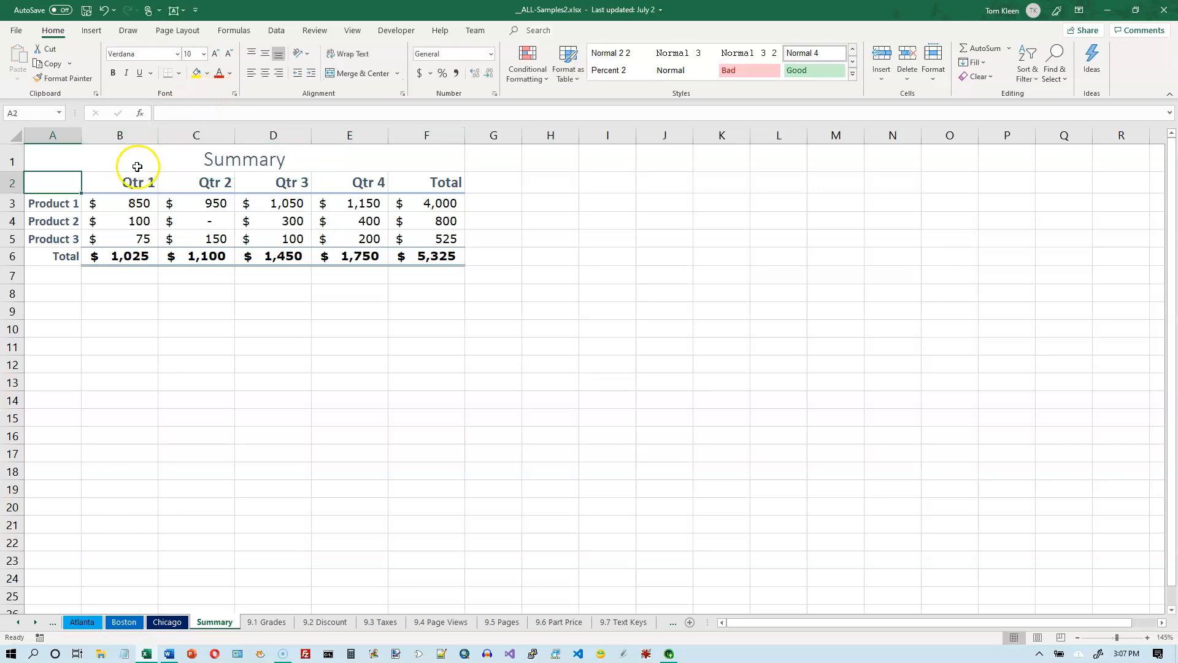
# - Clear the copied quarterly product figures in B3:E5 of the Summary sheet, keeping the headings and total formulas
pyautogui.click(139, 181)
pyautogui.moveTo(140, 181); pyautogui.dragTo(452, 184)
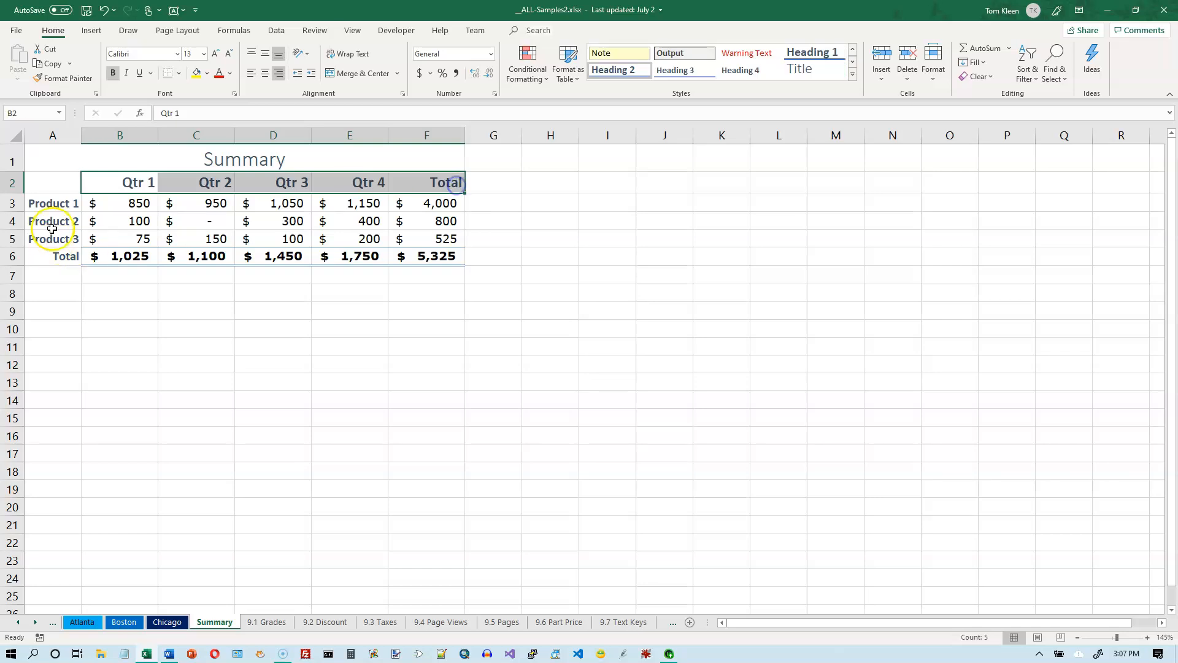
pyautogui.moveTo(55, 206); pyautogui.dragTo(449, 257)
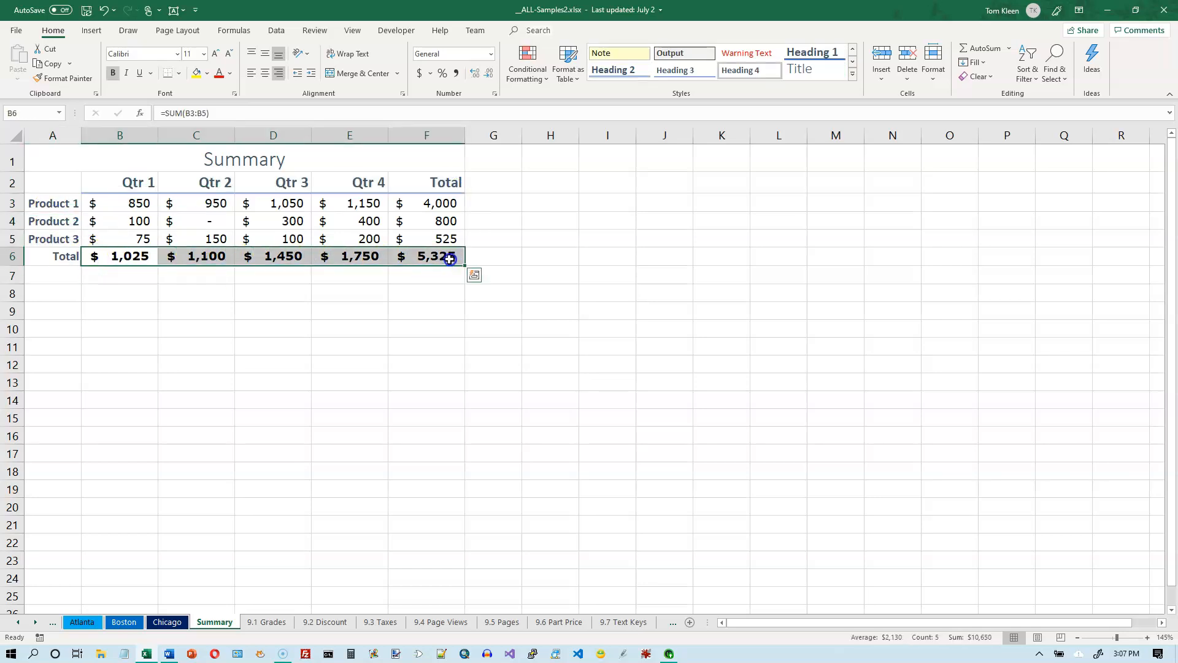
pyautogui.moveTo(132, 201); pyautogui.dragTo(347, 238)
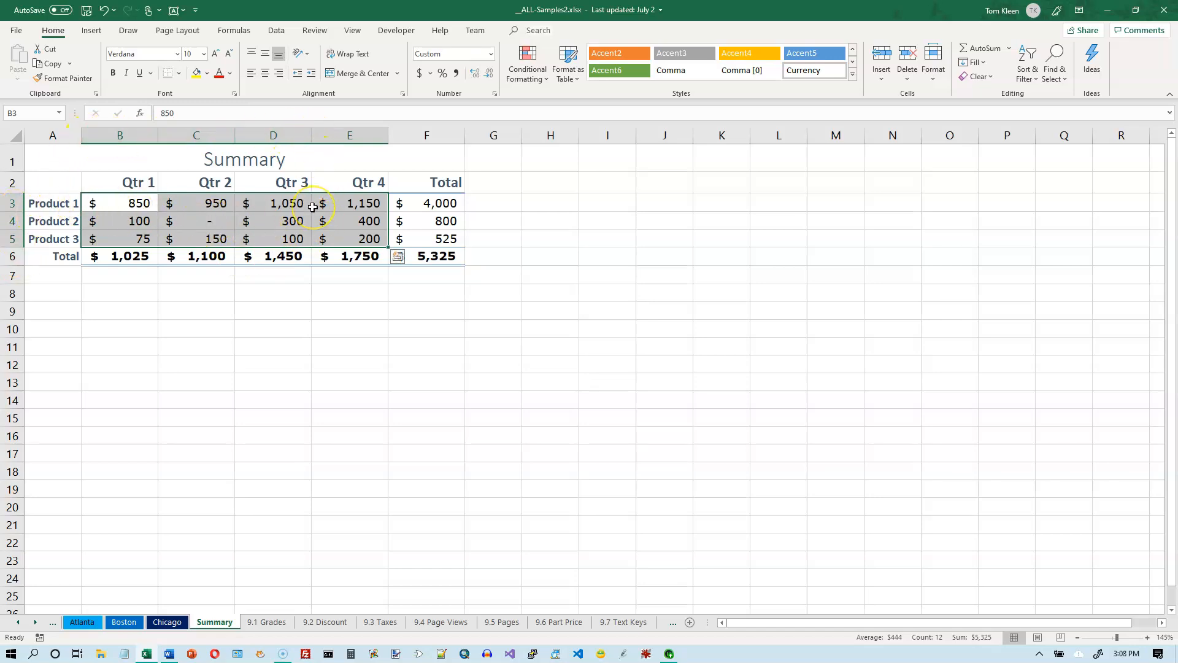
pyautogui.press('Delete')
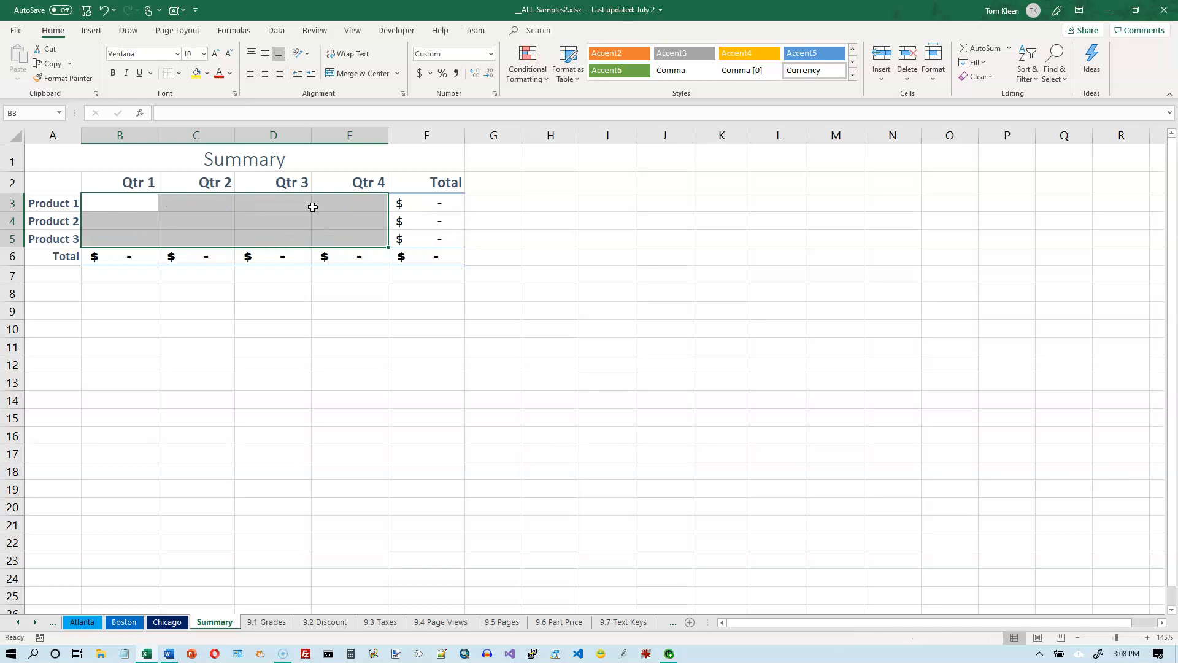
# - Start a formula in B3 of the Summary sheet that adds B3 of the Atlanta sheet and B3 of the Boston sheet
pyautogui.click(138, 202)
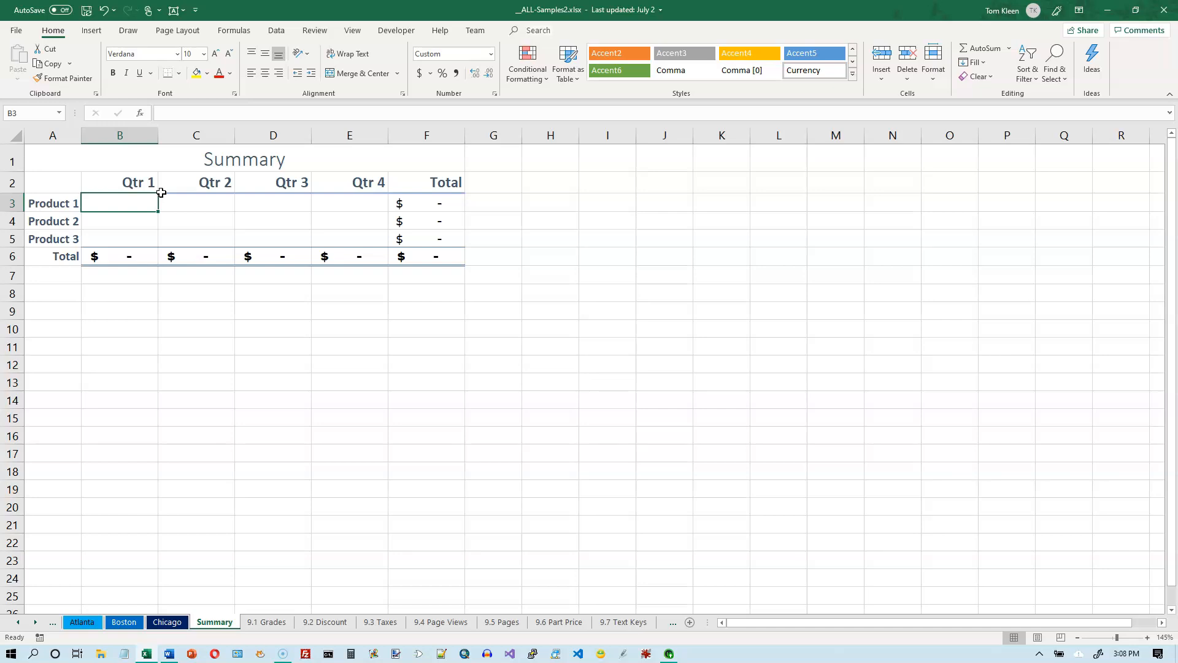
pyautogui.write('=')
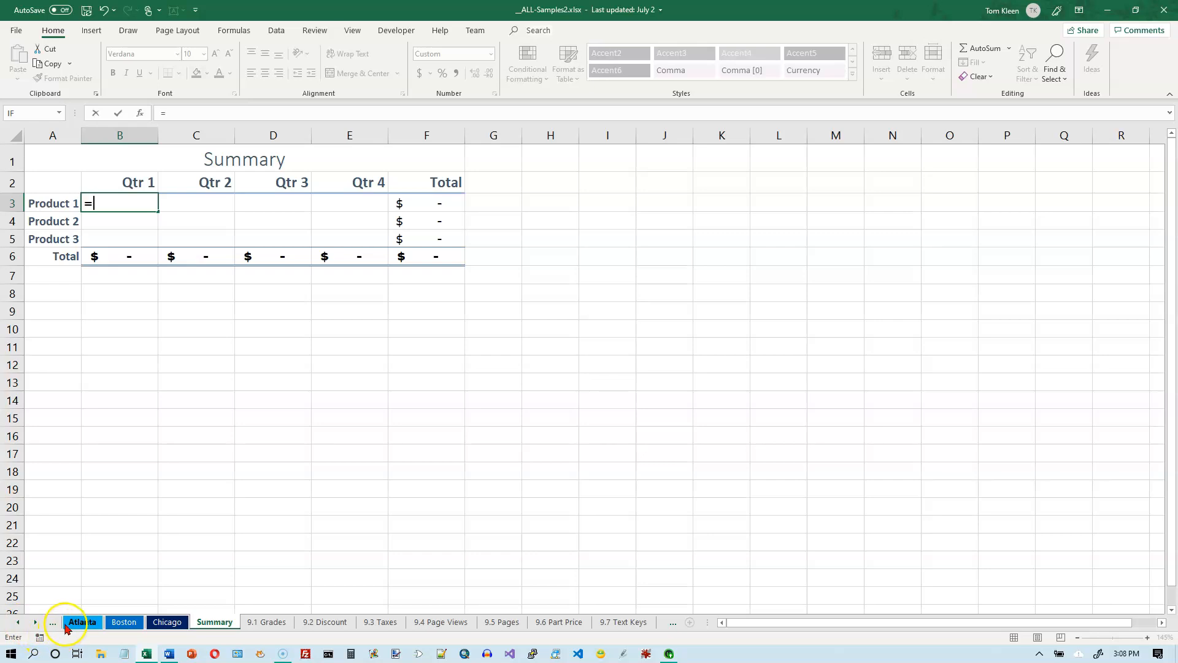
pyautogui.click(70, 619)
pyautogui.click(189, 231)
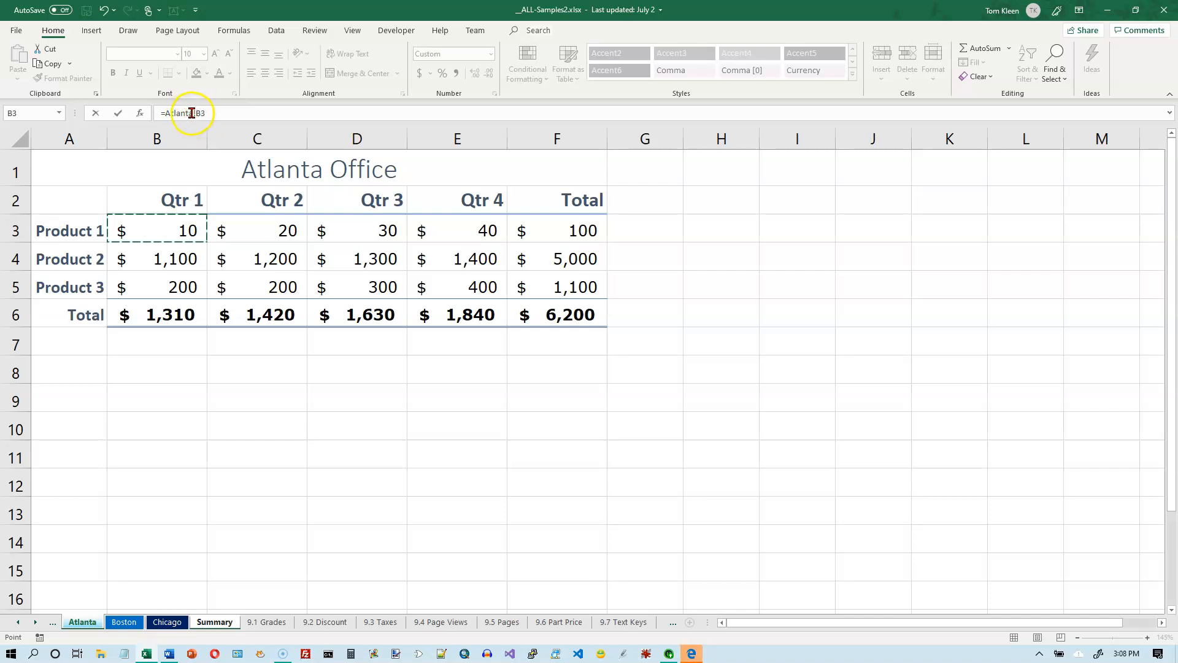
pyautogui.click(213, 113)
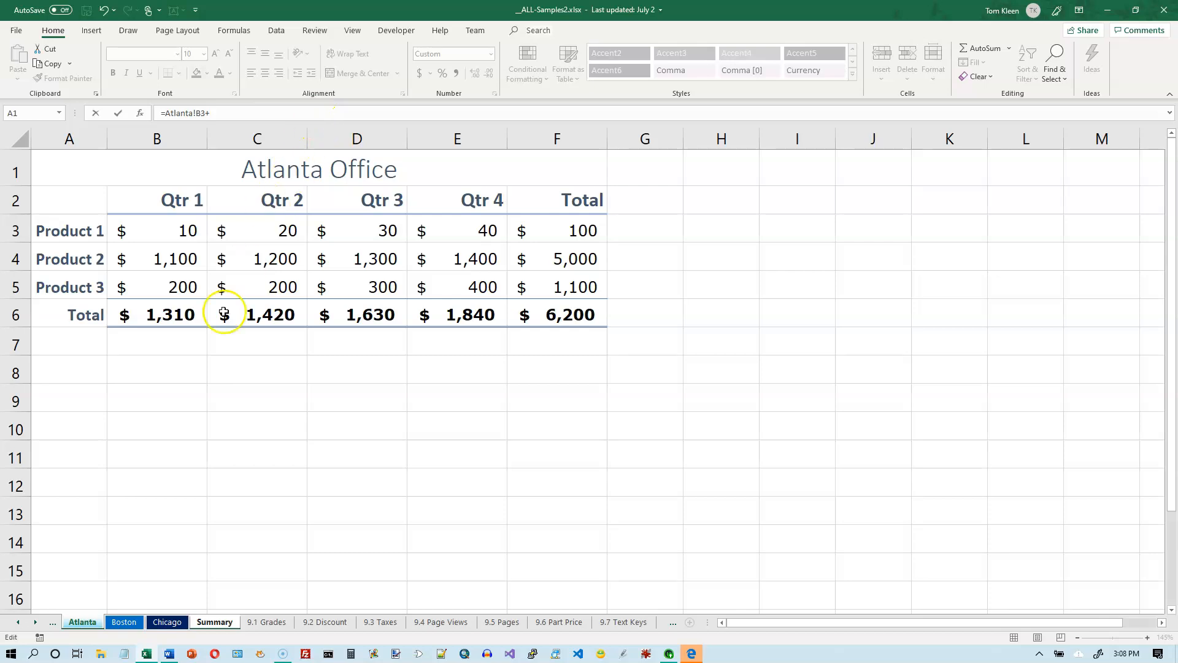
pyautogui.click(134, 623)
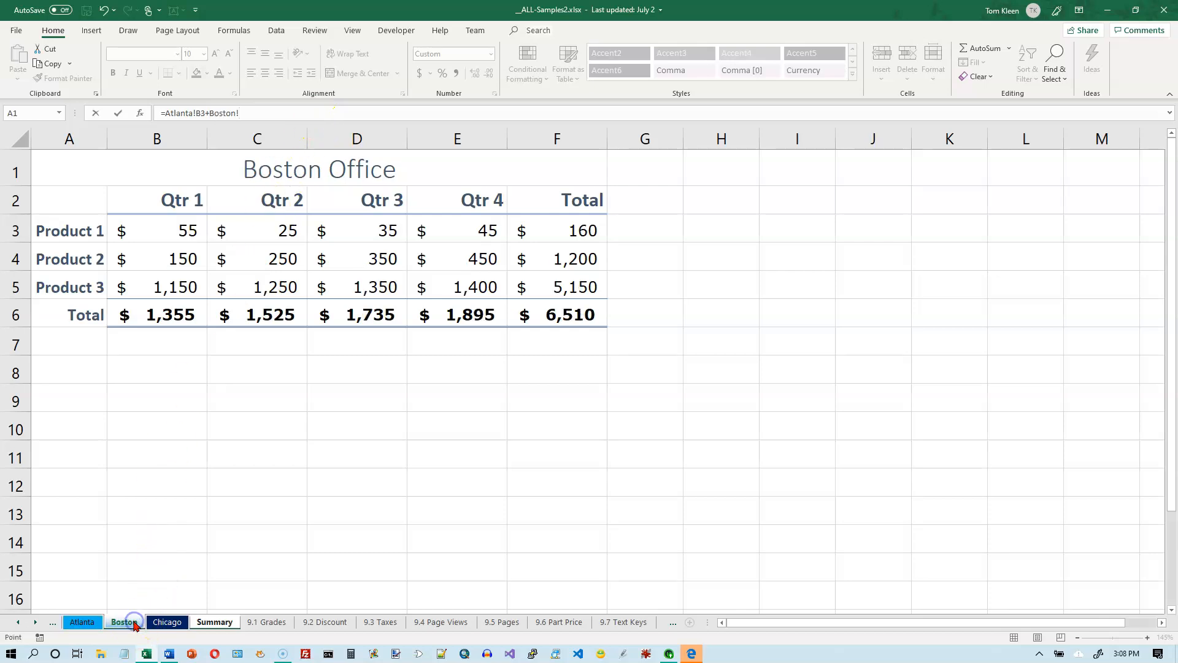
pyautogui.click(175, 231)
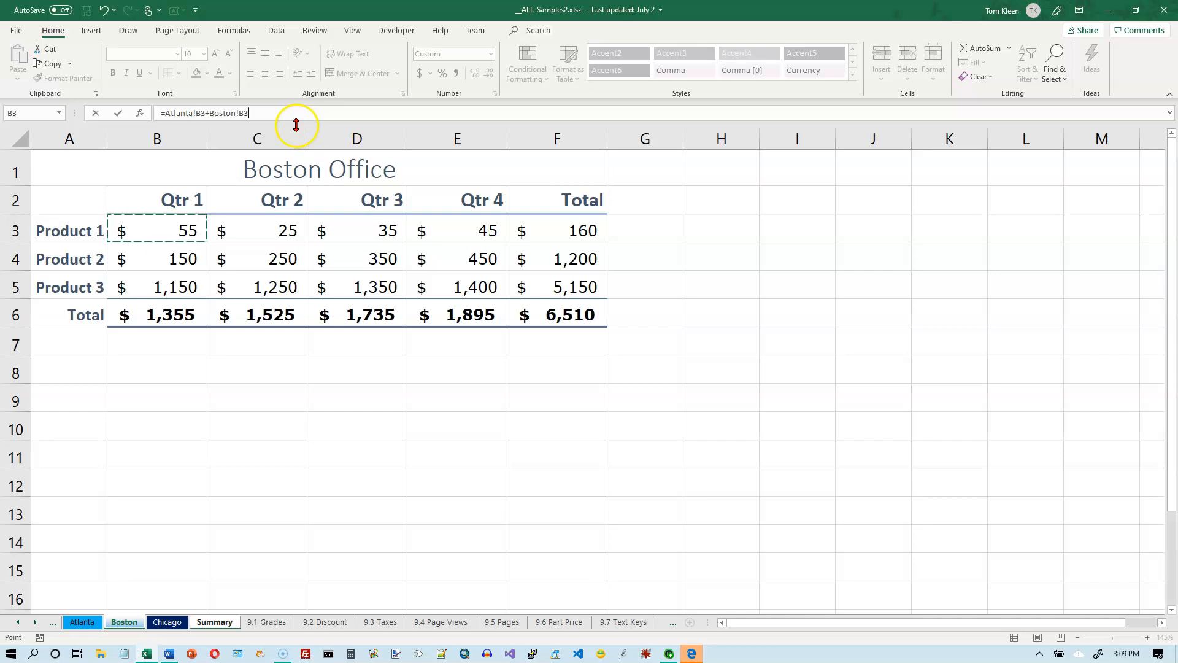
# - Add B3 of the Chicago sheet and enter the Summary formula as =Atlanta!B3+Boston!B3+Chicago!B3
pyautogui.write('+')
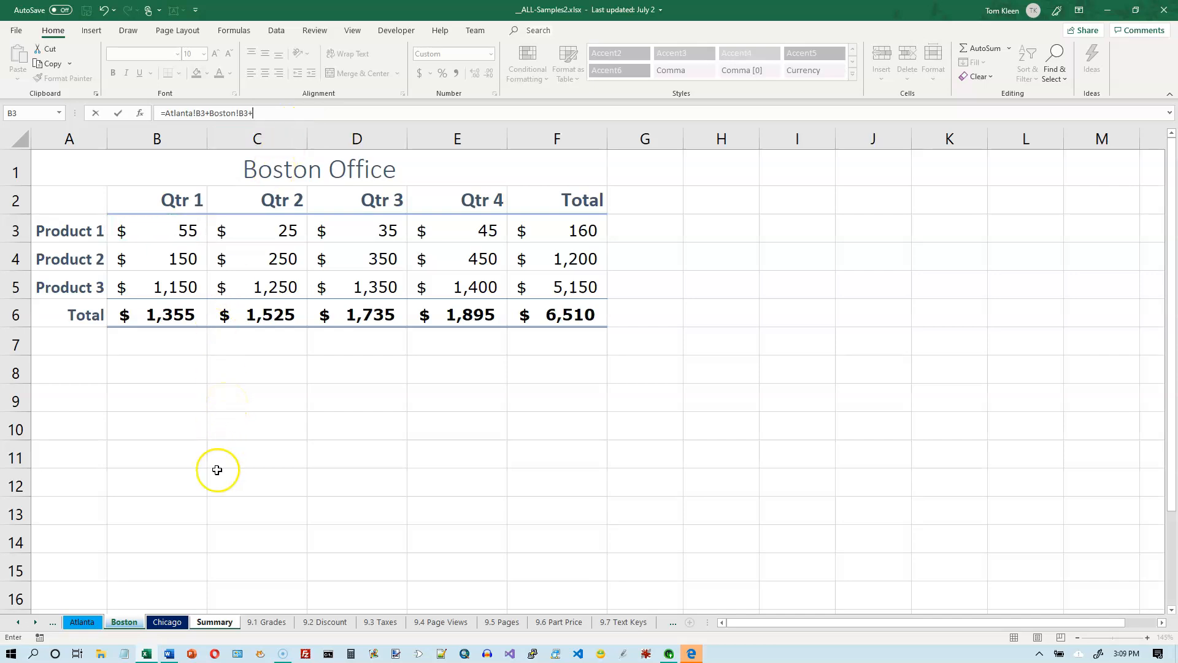
pyautogui.click(173, 622)
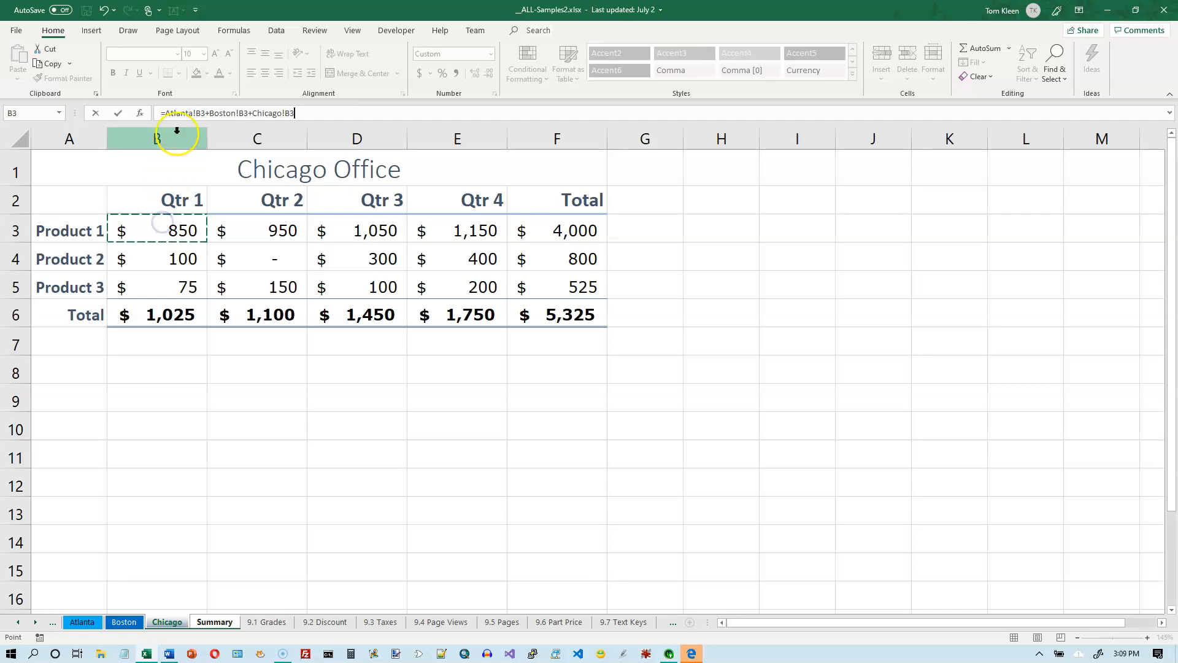
pyautogui.click(307, 113)
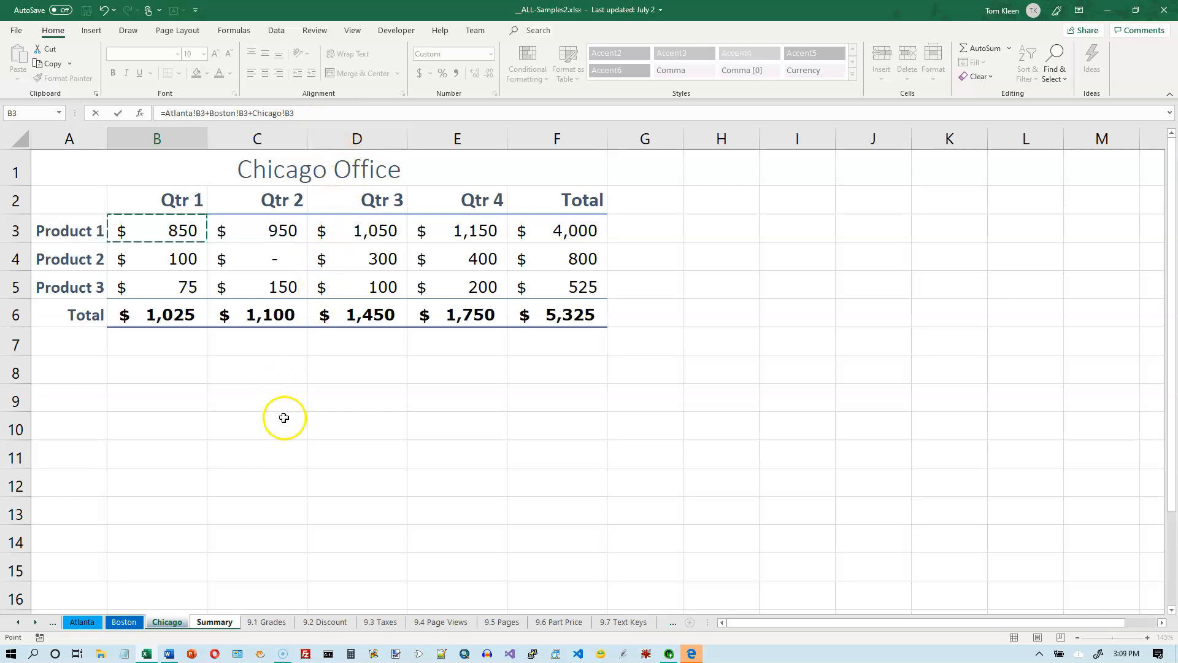
pyautogui.click(215, 621)
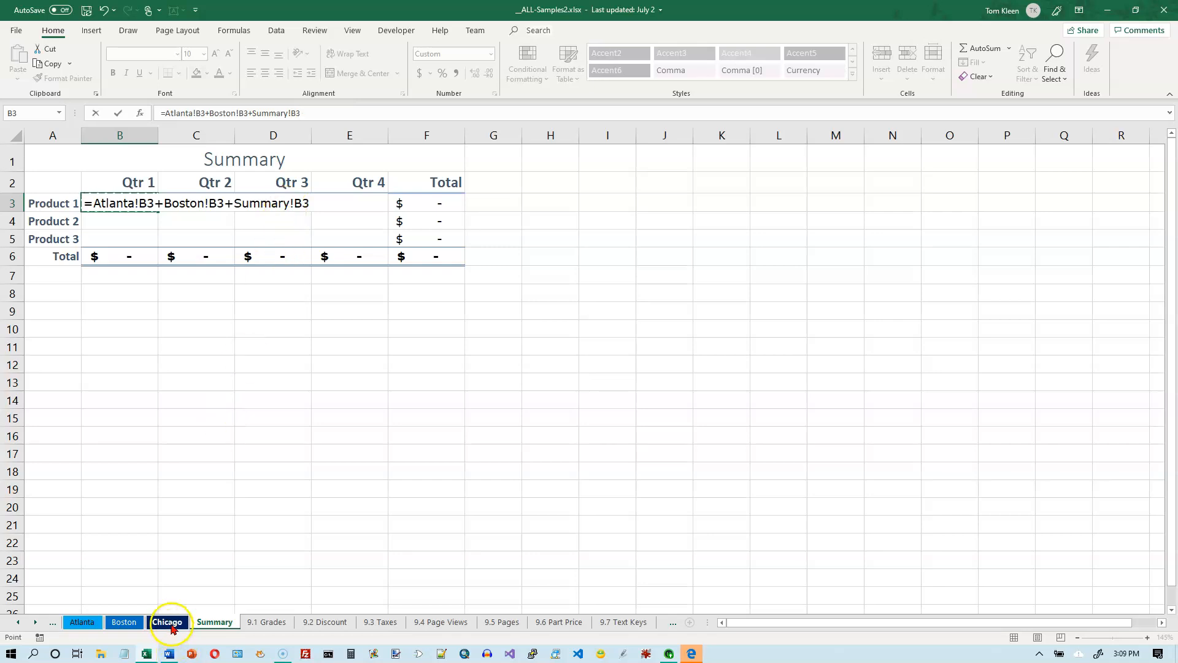
pyautogui.click(169, 621)
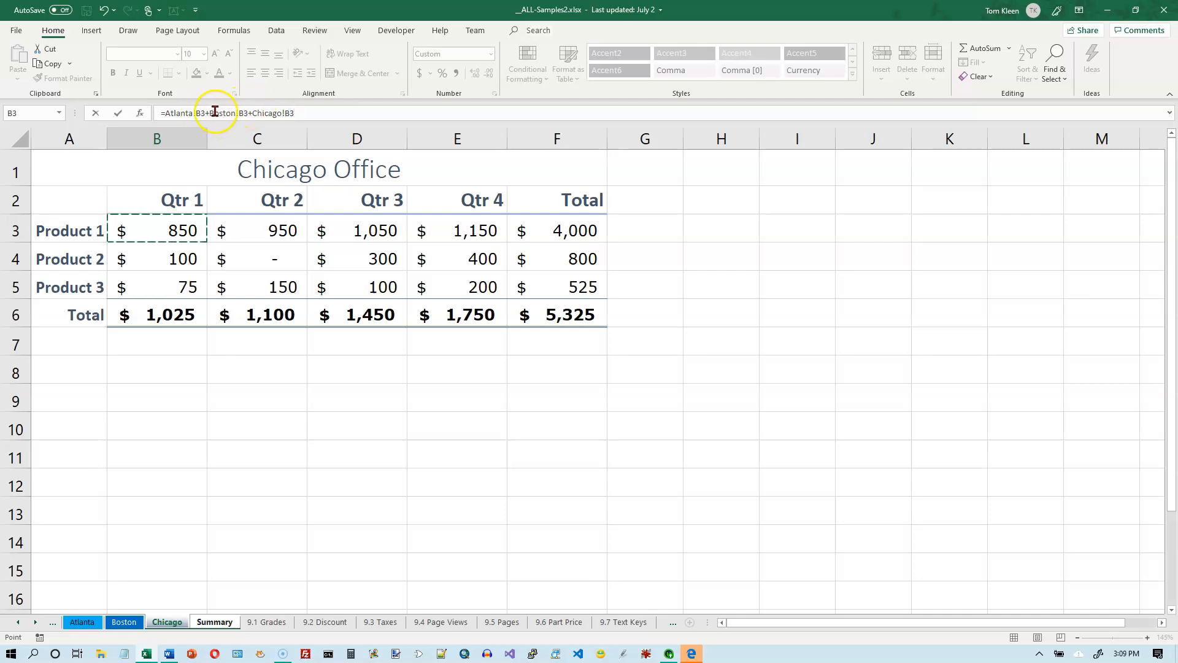
pyautogui.click(331, 115)
pyautogui.press('Return')
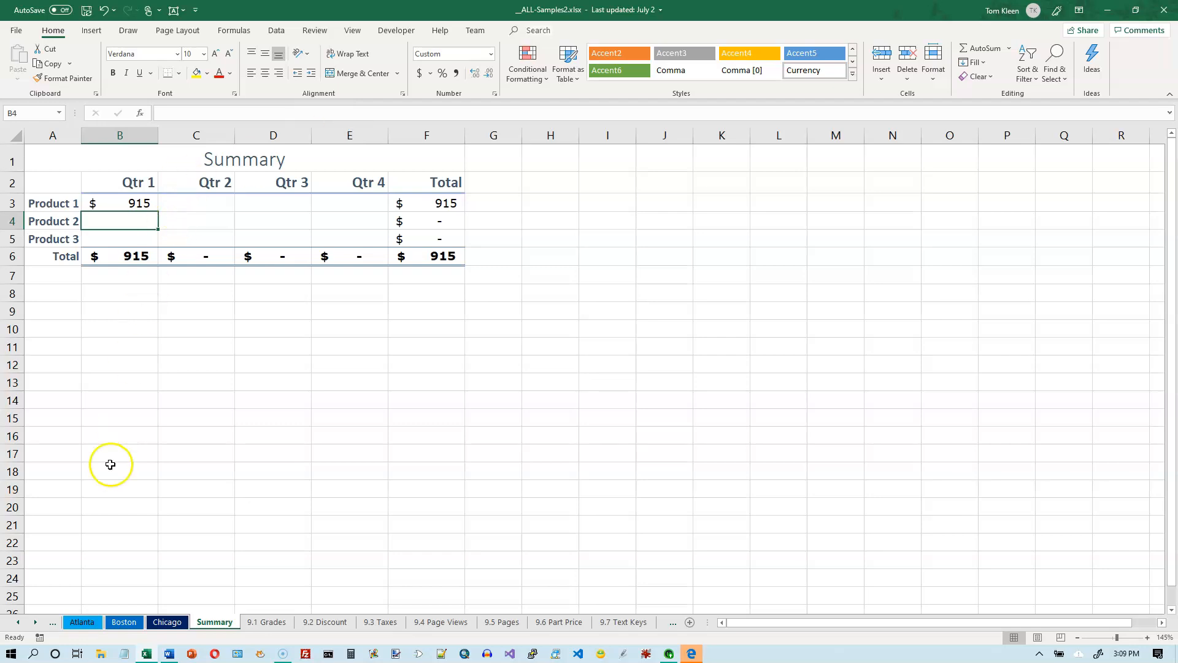
# - Review the Product 1 Qtr 1 figures on the Atlanta, Boston and Chicago sheets against the Summary sheet
pyautogui.click(86, 621)
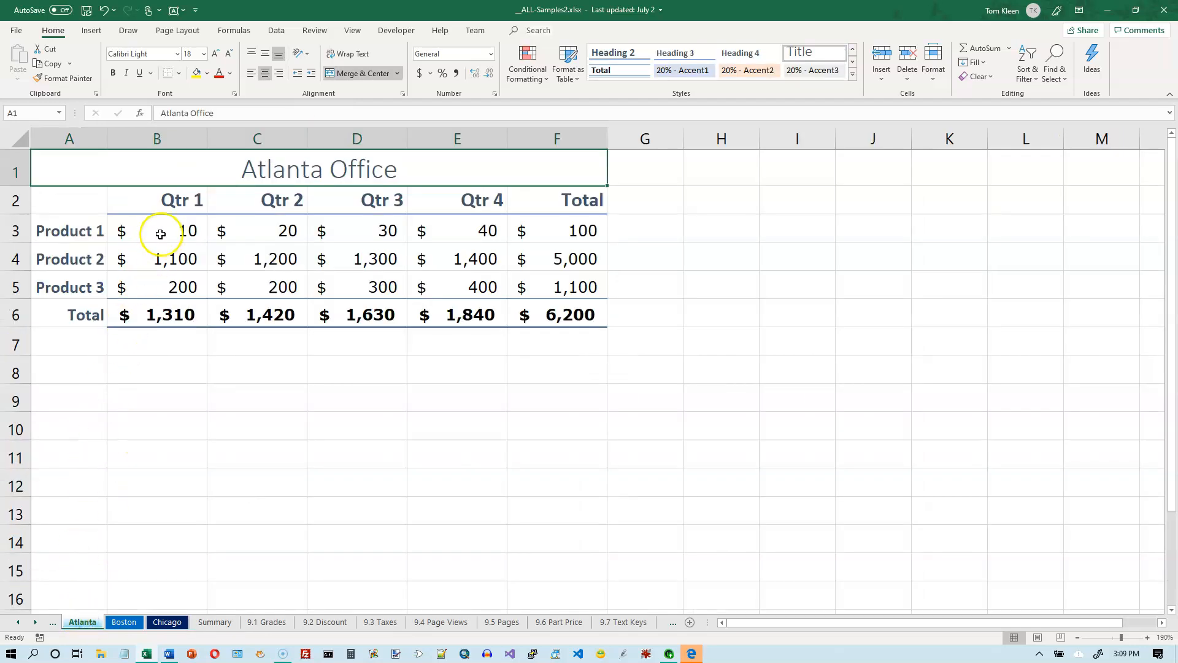
pyautogui.click(138, 623)
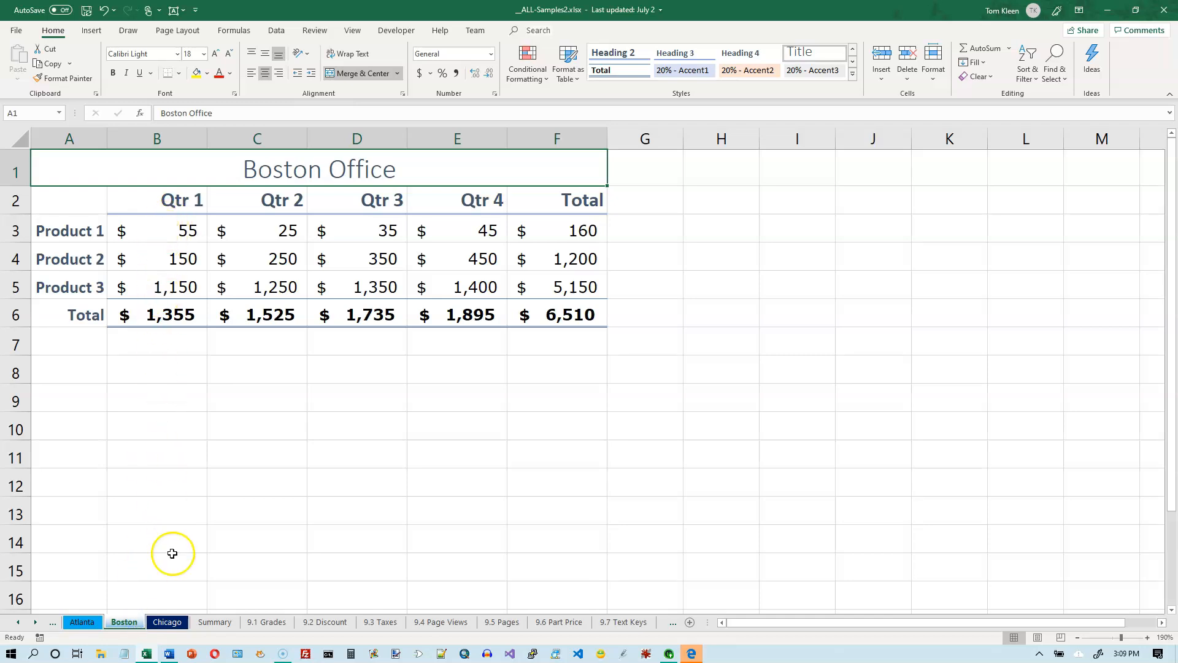
pyautogui.click(181, 624)
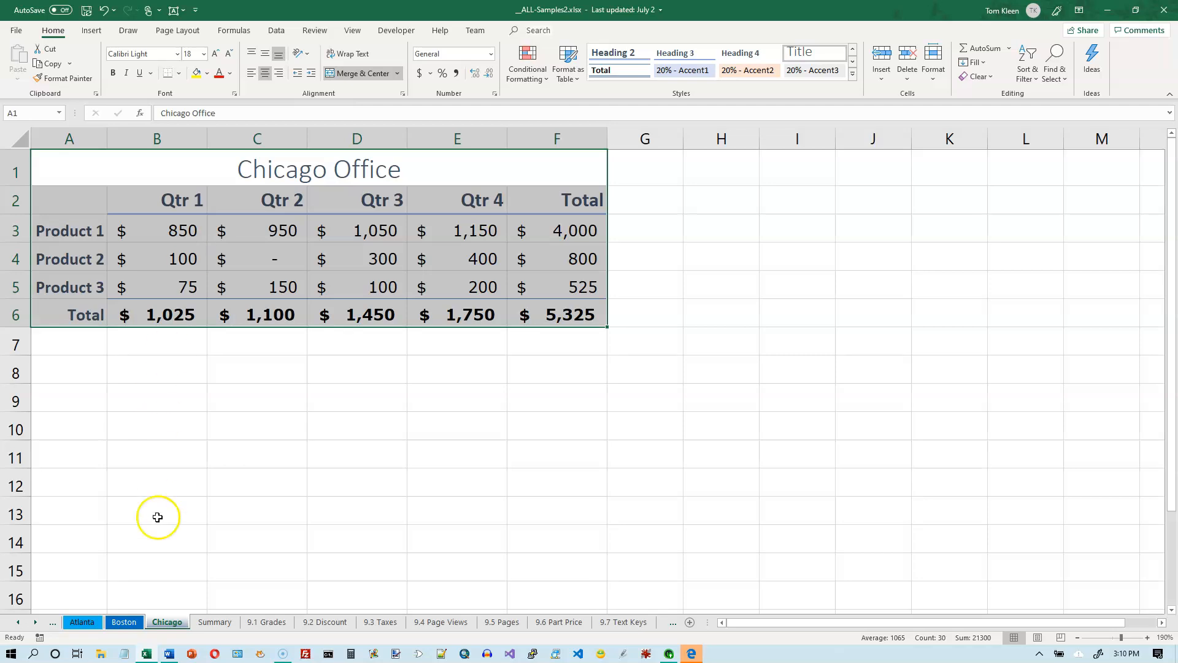
pyautogui.click(200, 623)
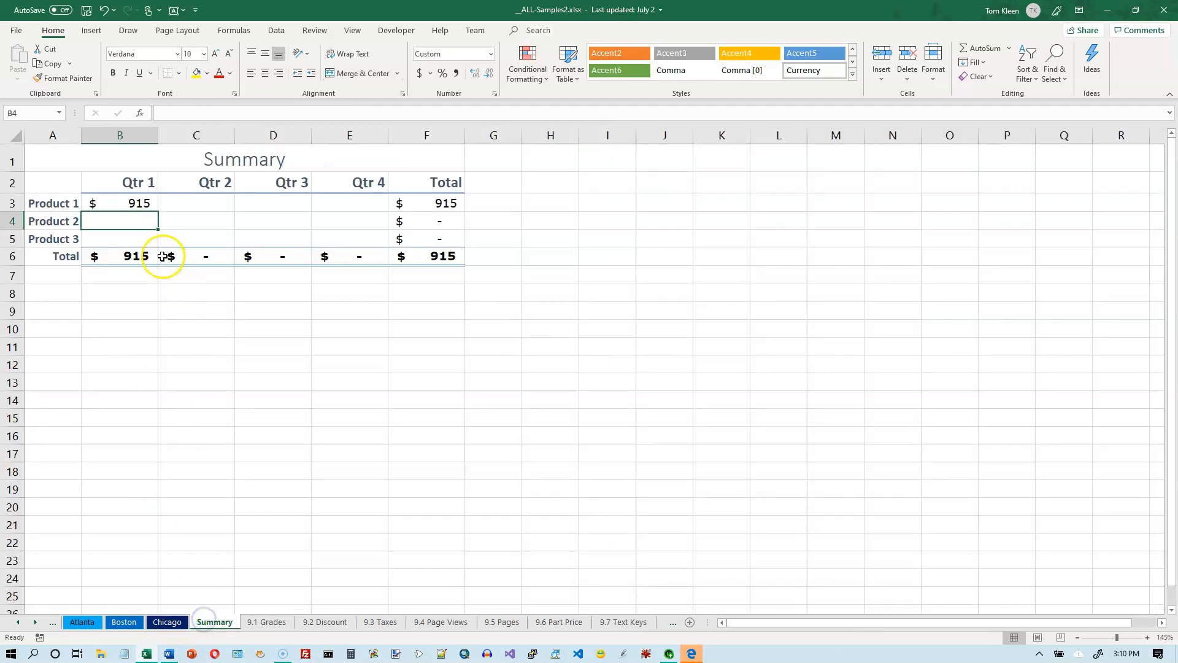
# - Check the formula in B3 of the Summary sheet and fill it across the product and quarter range B3:E5
pyautogui.doubleClick(143, 204)
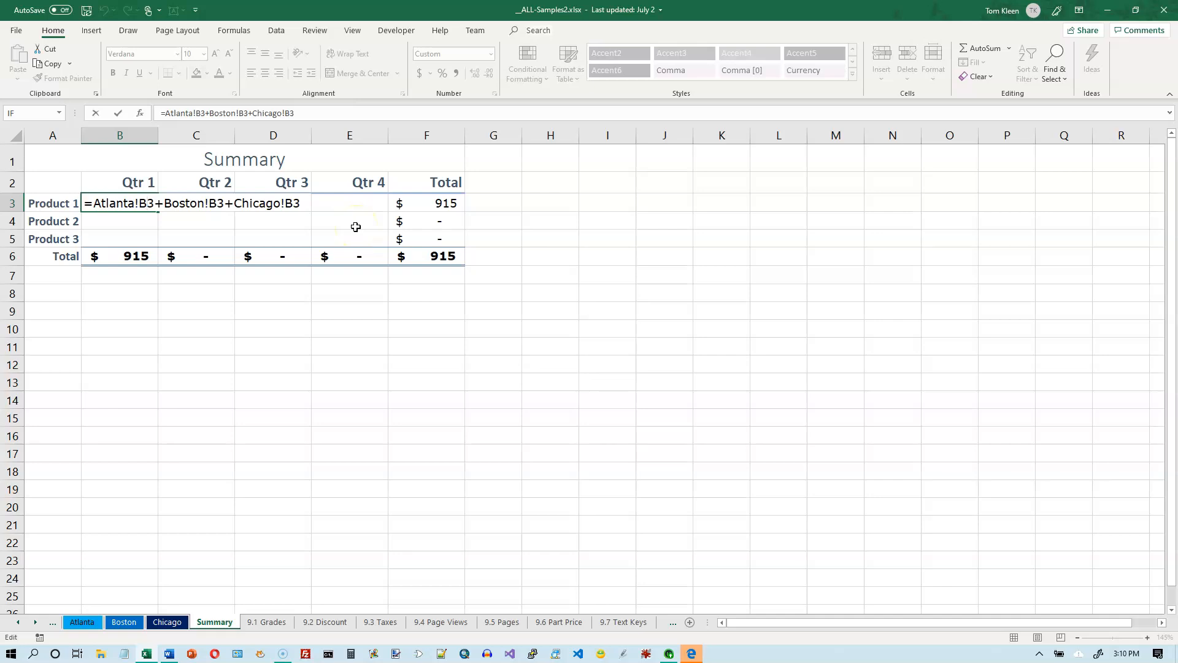
pyautogui.hotkey('ctrl', 'Return')
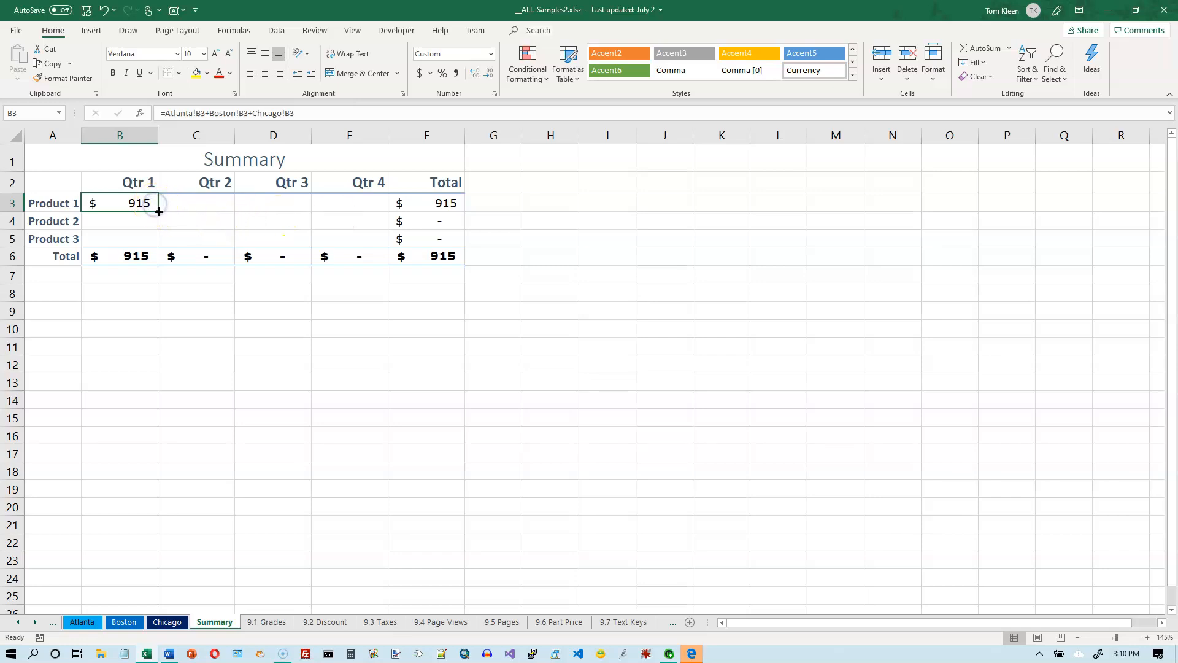
pyautogui.moveTo(158, 213); pyautogui.dragTo(362, 238)
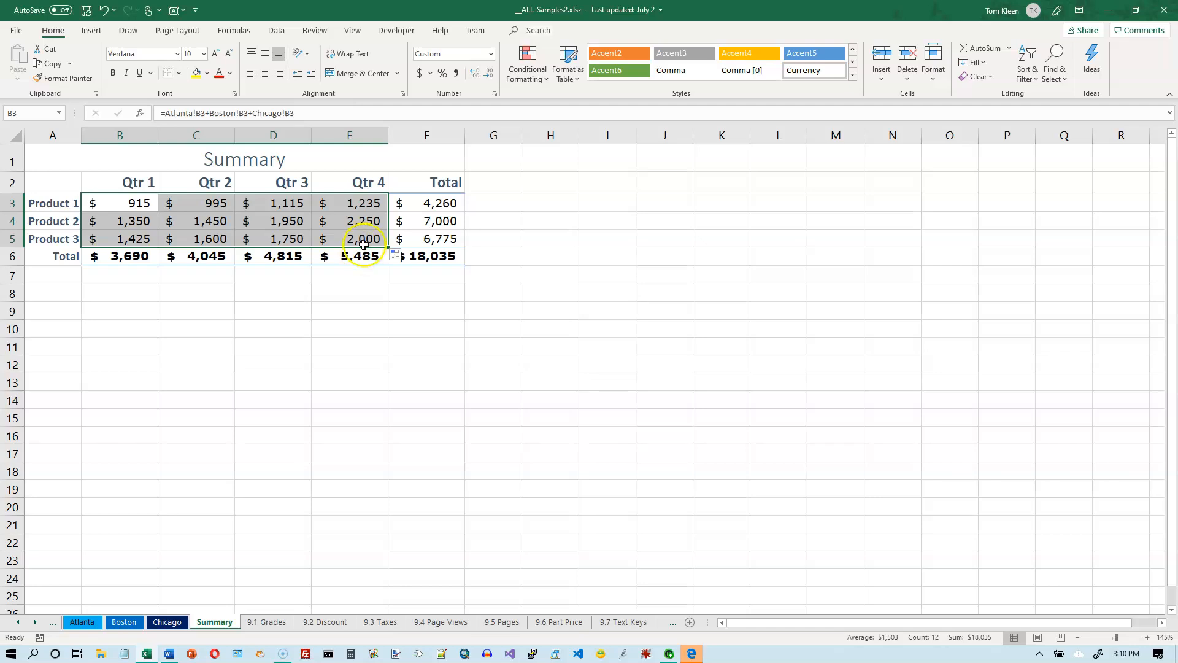
# - Inspect the filled formulas in cells E5 and D4 of the Summary sheet without changing them
pyautogui.doubleClick(376, 239)
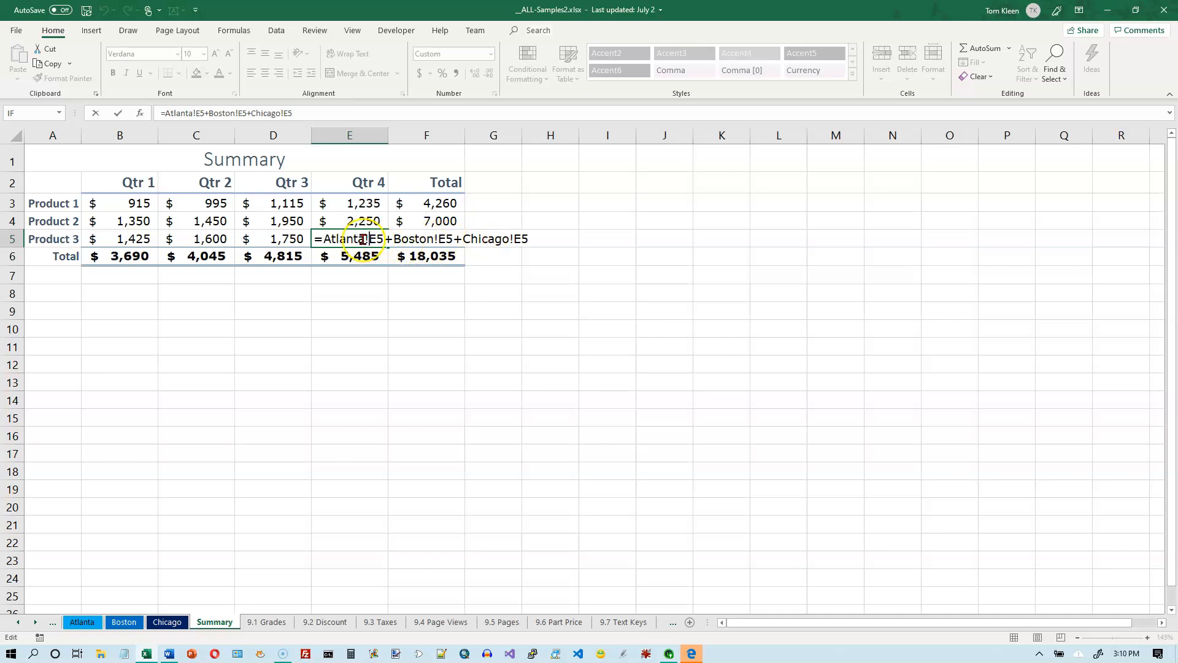
pyautogui.hotkey('ctrl', 'Return')
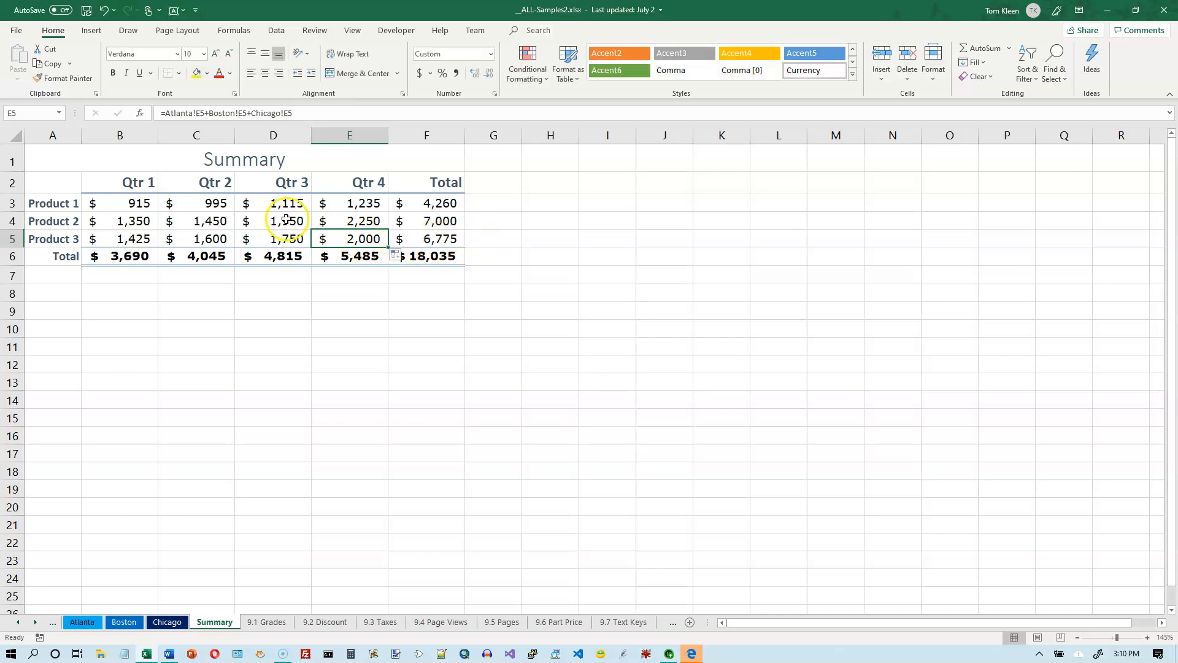
pyautogui.doubleClick(285, 220)
pyautogui.hotkey('ctrl', 'Return')
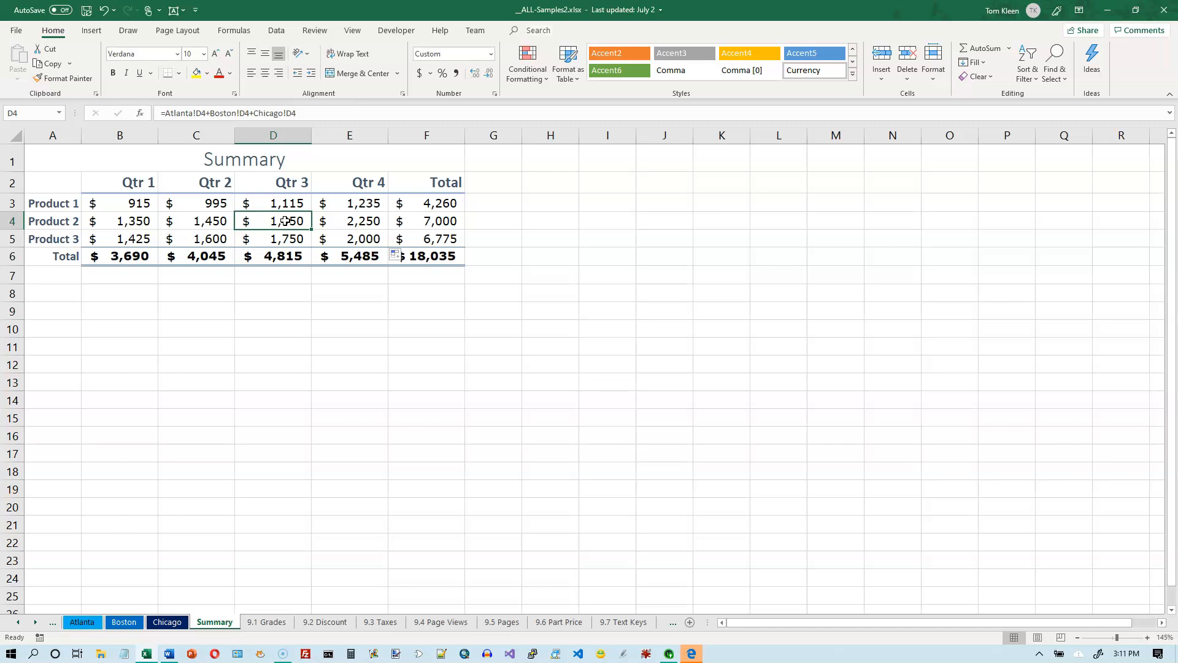
pyautogui.click(304, 114)
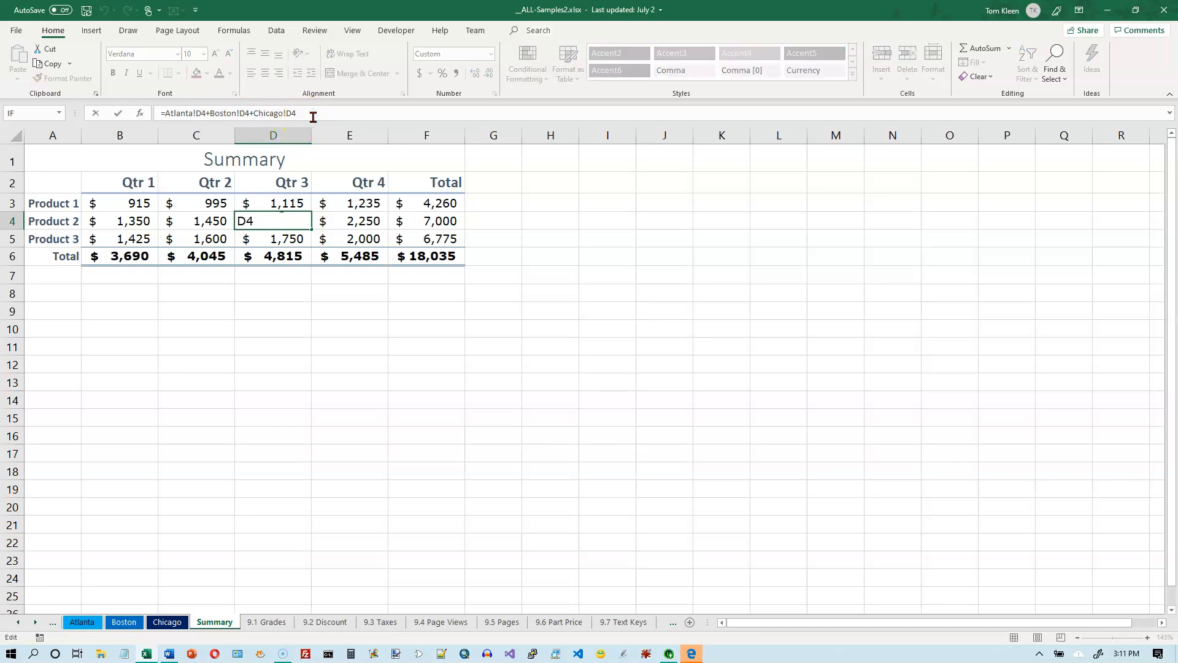
pyautogui.press('Escape')
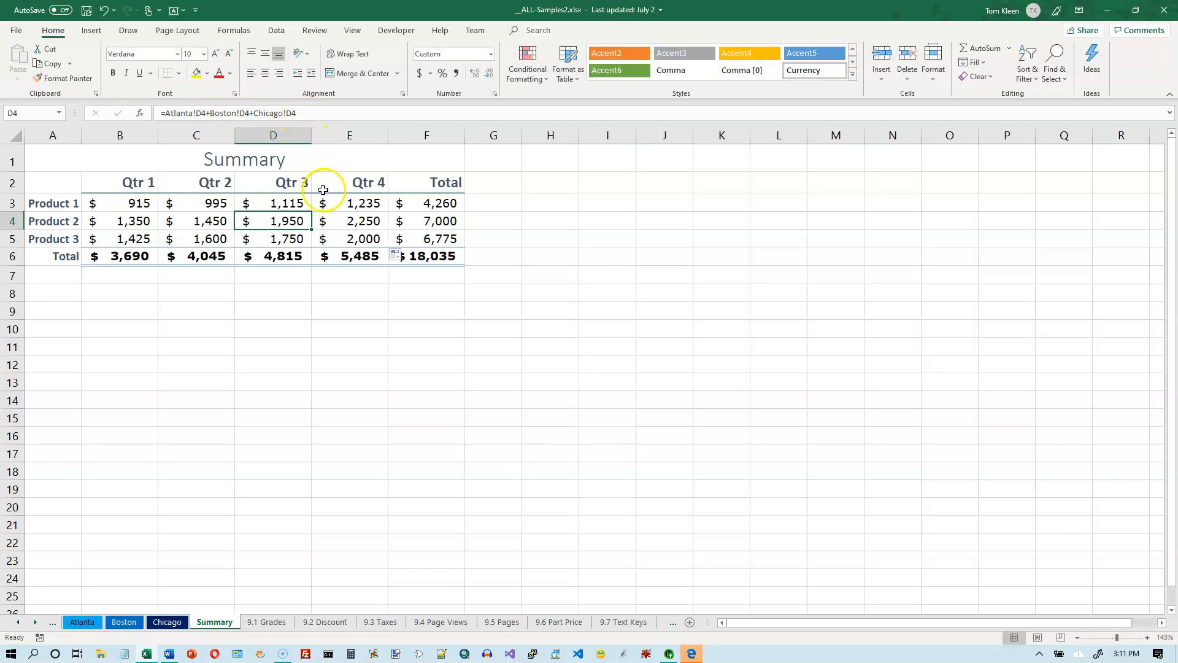